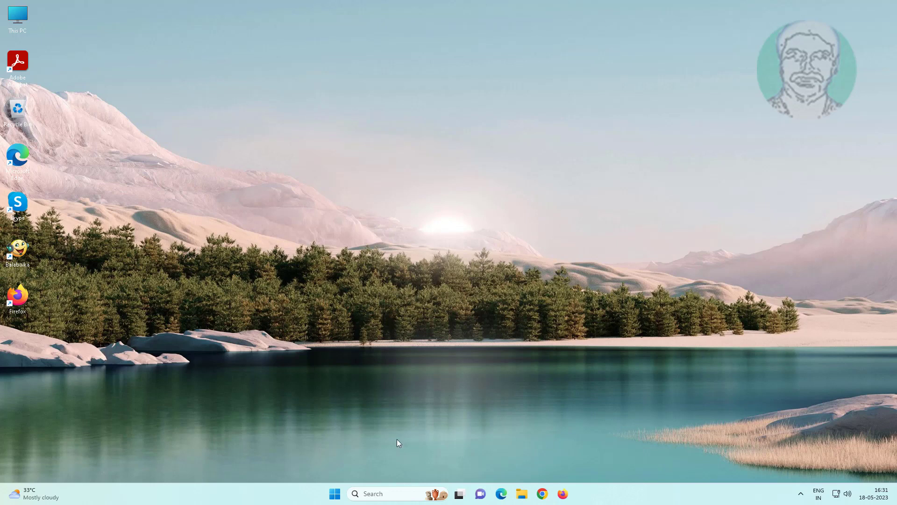
- Open Control Panel through the system search and bring up Internet Options
left_click(382, 494)
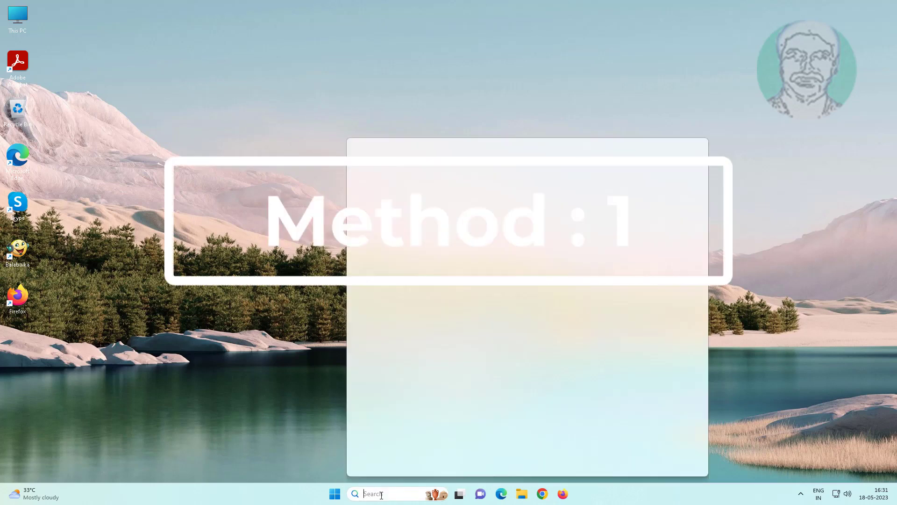
type("co")
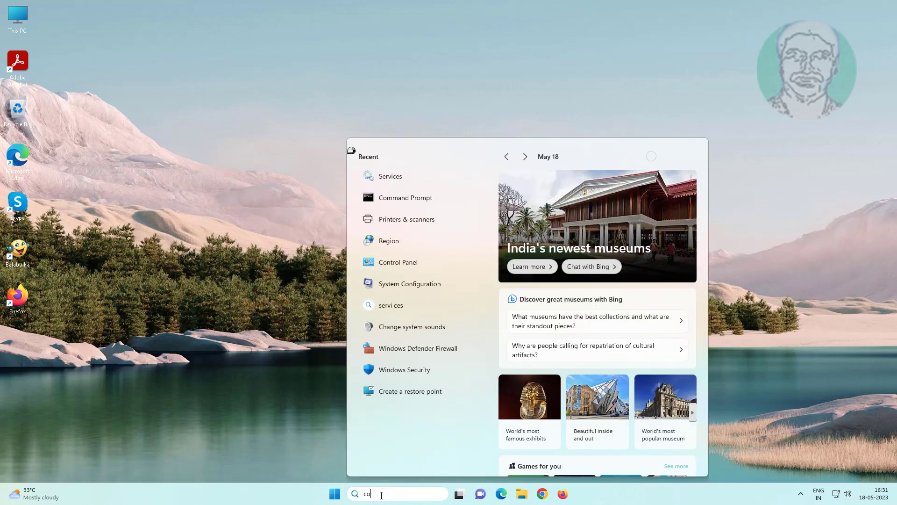
type("ntrol panel")
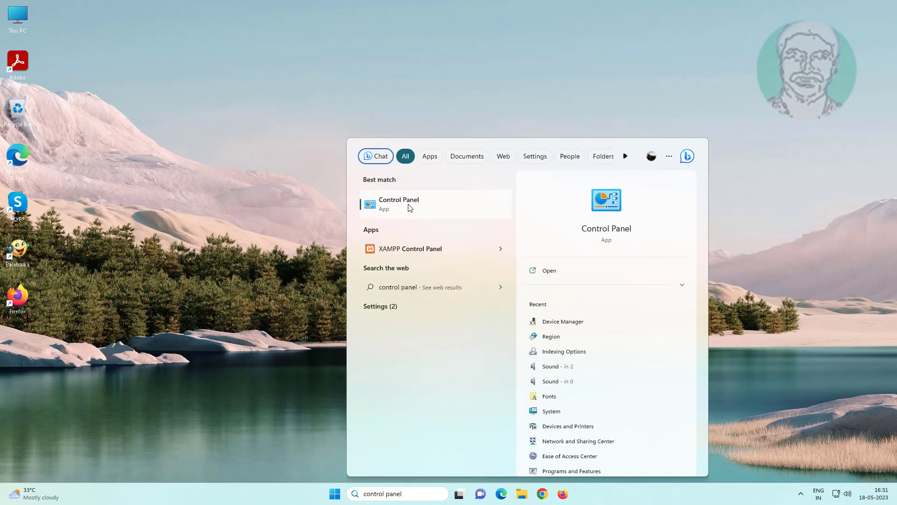
left_click(408, 205)
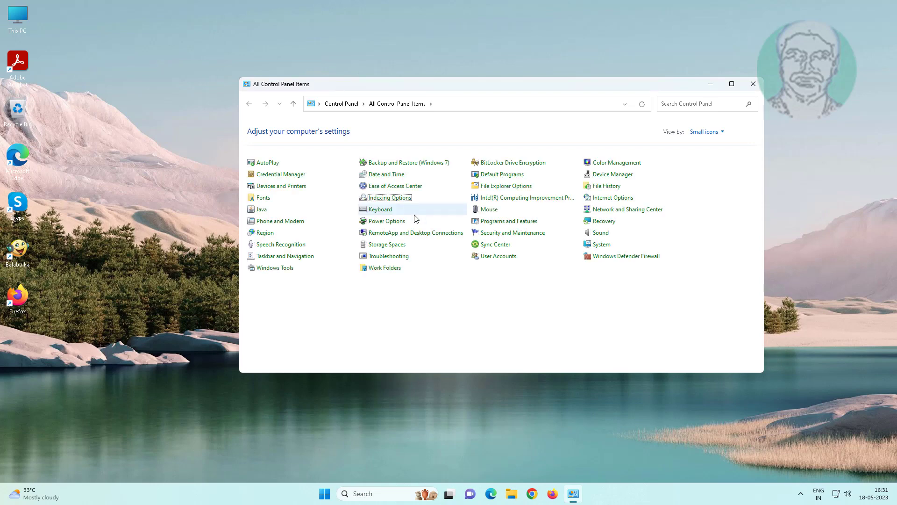
left_click(389, 200)
left_click(614, 200)
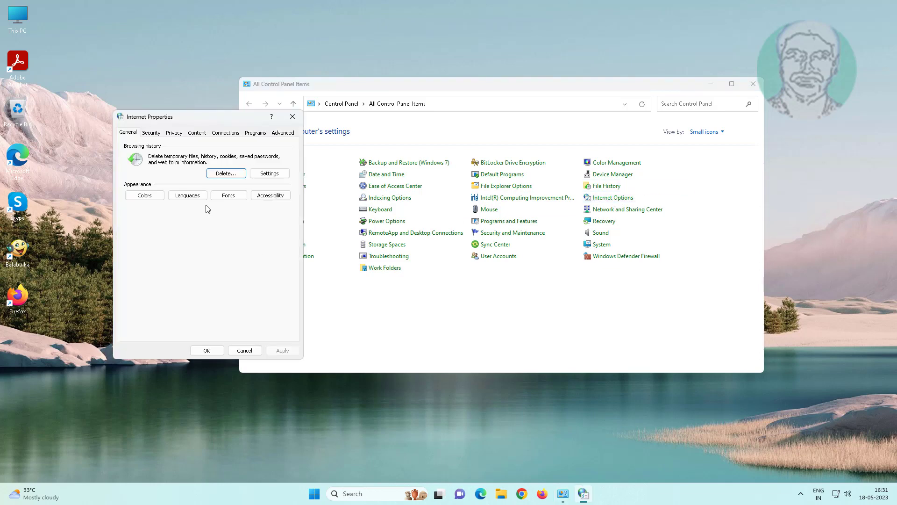
- Disable the LAN proxy server with automatic settings detection left on, save the connection settings, and close Control Panel
left_click(225, 135)
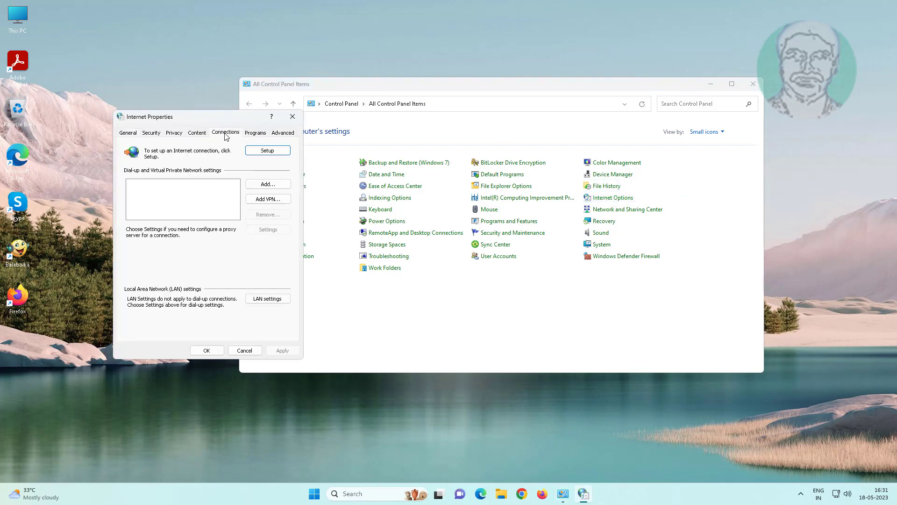
left_click(265, 302)
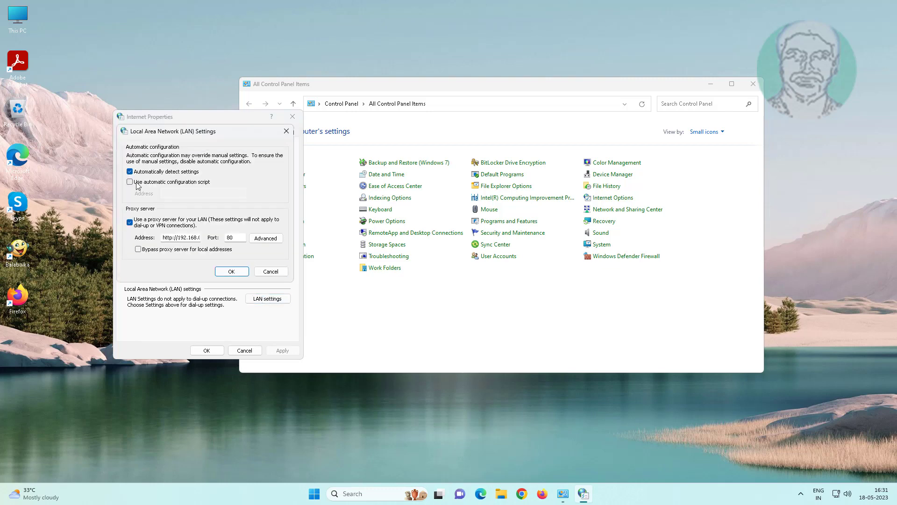
left_click(147, 171)
left_click(133, 173)
left_click(129, 223)
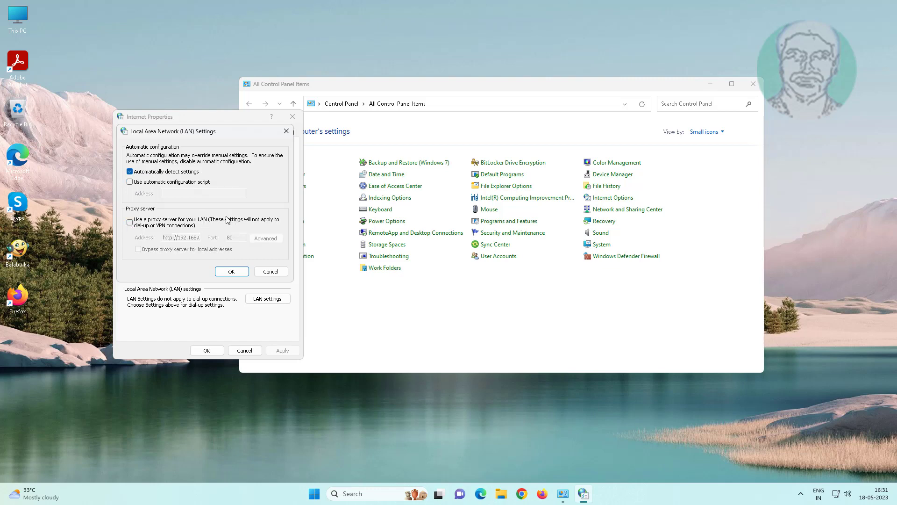
left_click(219, 274)
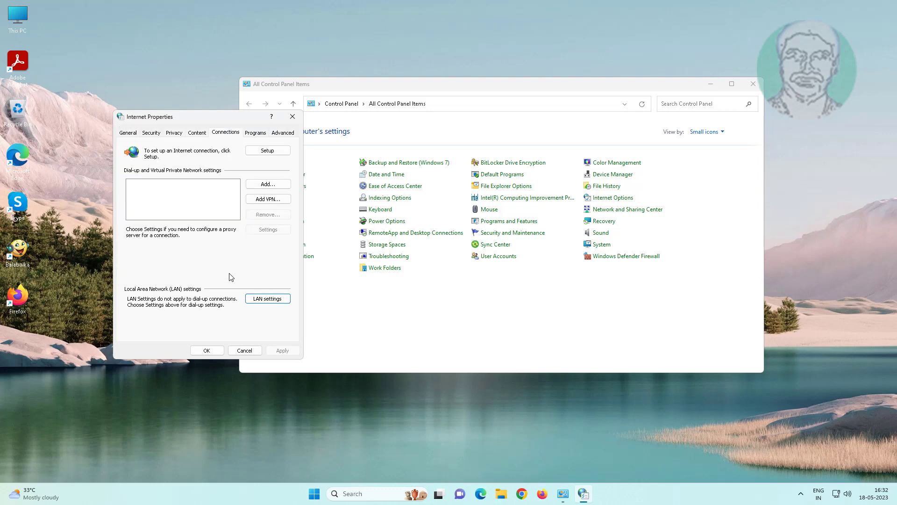
left_click(208, 349)
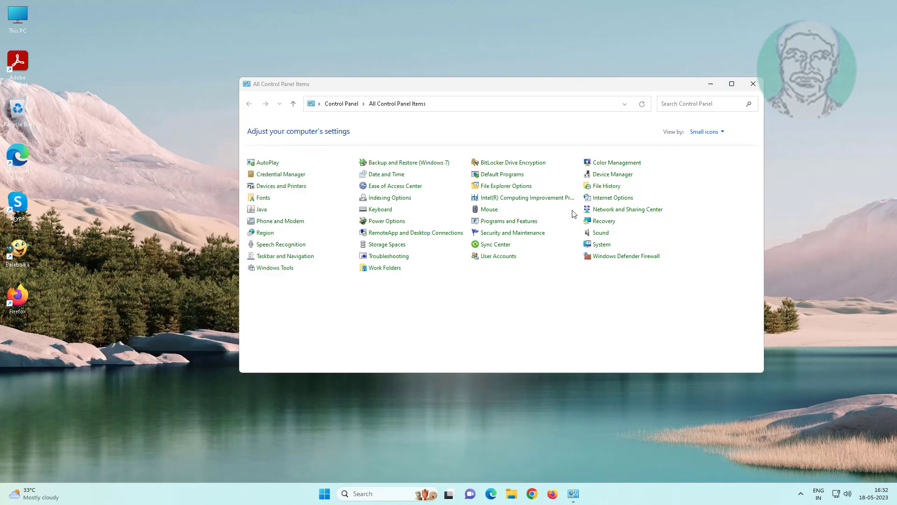
left_click(746, 84)
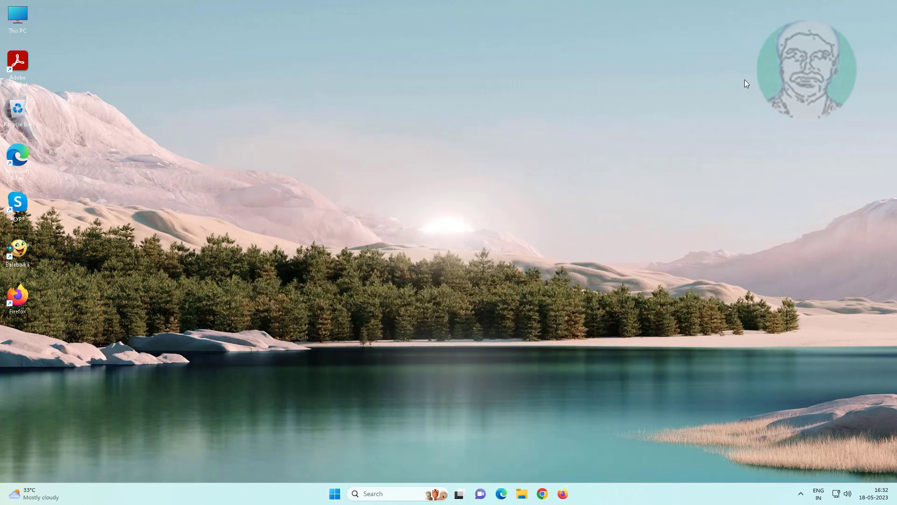
- Open ncpa.cpl and disable Internet Protocol Version 6 (TCP/IPv6) in the Wi-Fi adapter's properties
left_click(383, 493)
type("ncpa.cpl")
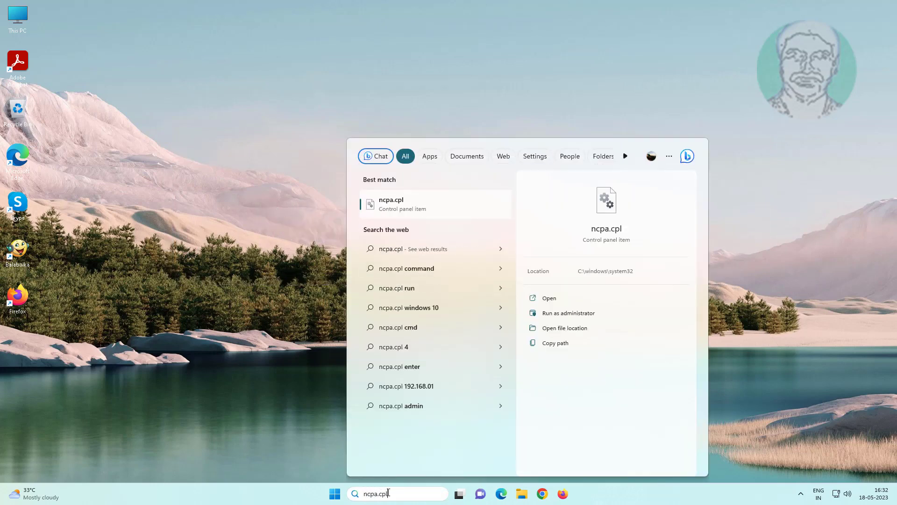
left_click(409, 211)
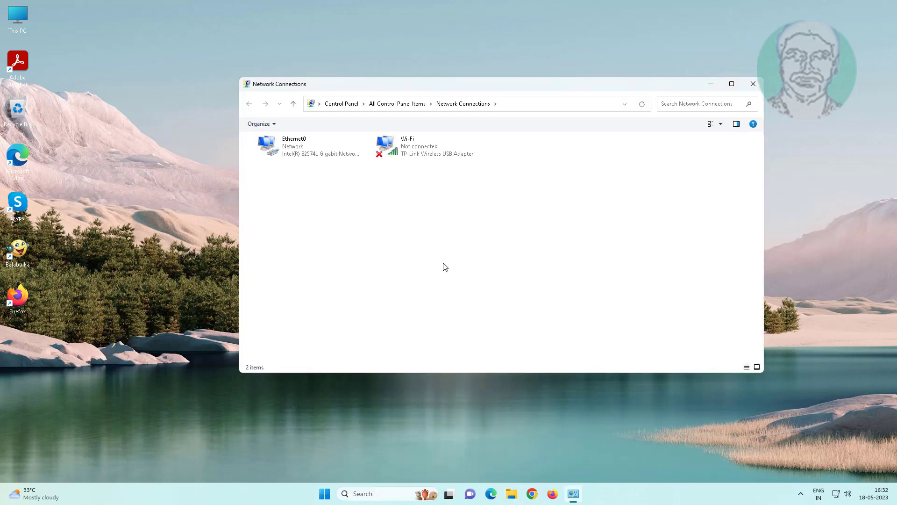
left_click(444, 157)
right_click(444, 158)
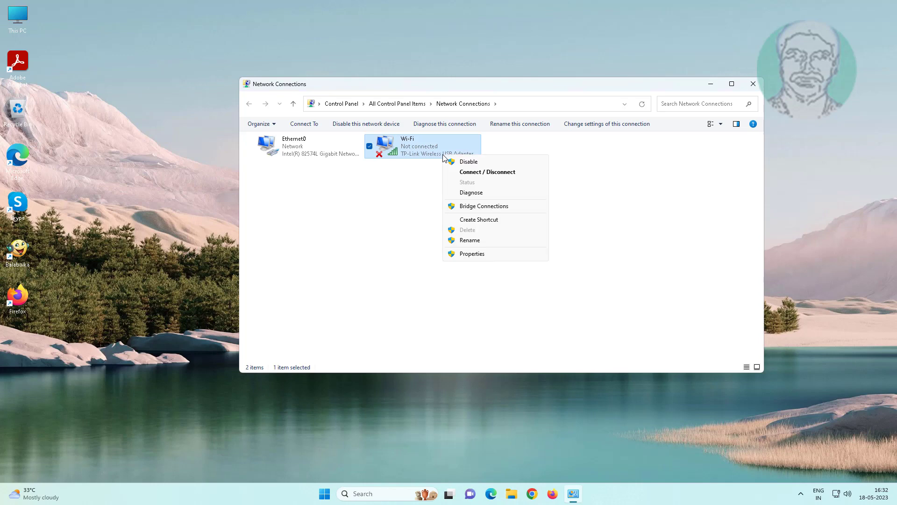
left_click(493, 256)
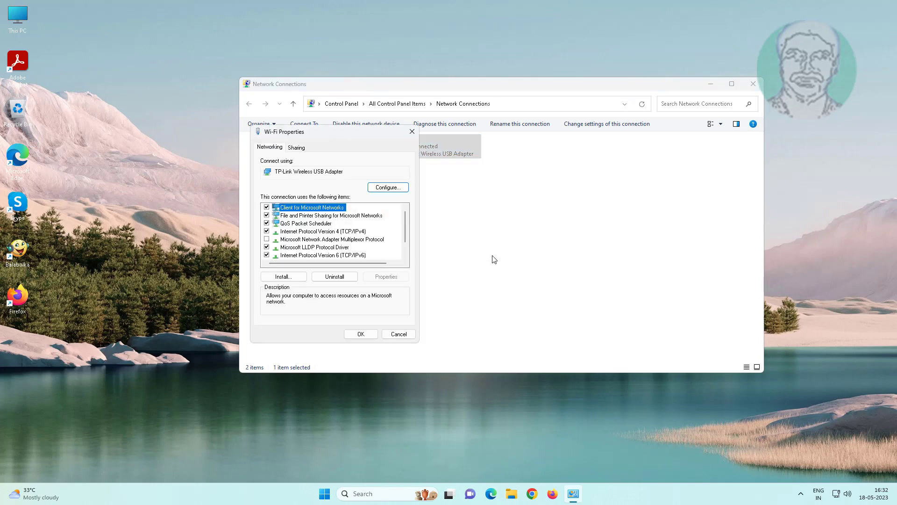
left_click(267, 256)
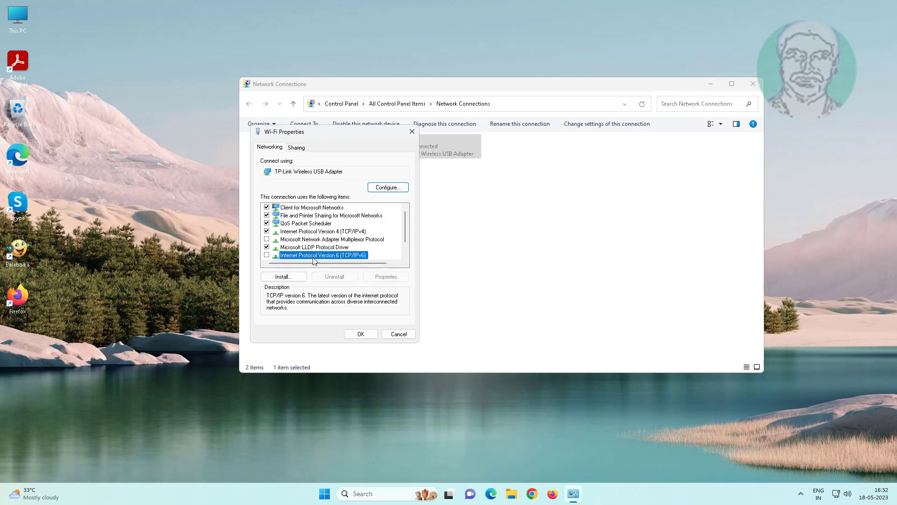
- Set the Wi-Fi adapter's TCP/IPv4 to obtain IP and DNS server addresses automatically, save, and close Network Connections
left_click(313, 233)
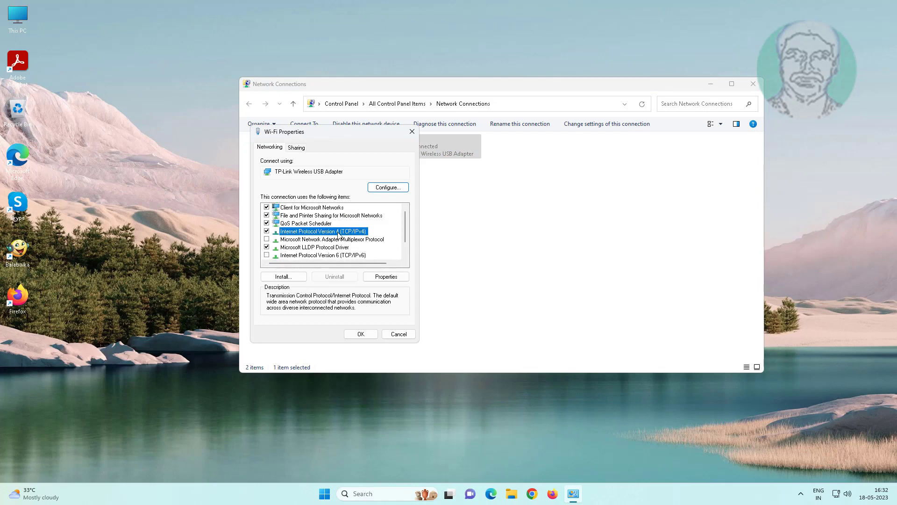
left_click(387, 279)
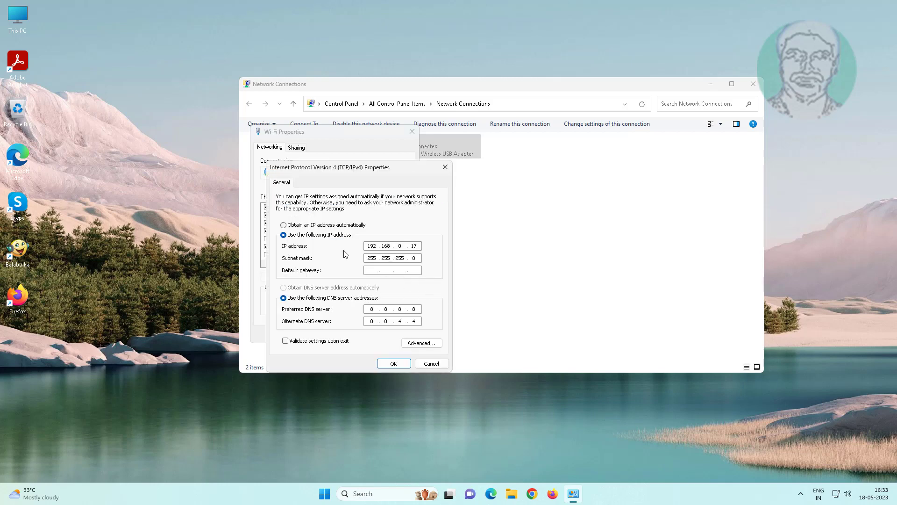
left_click(283, 225)
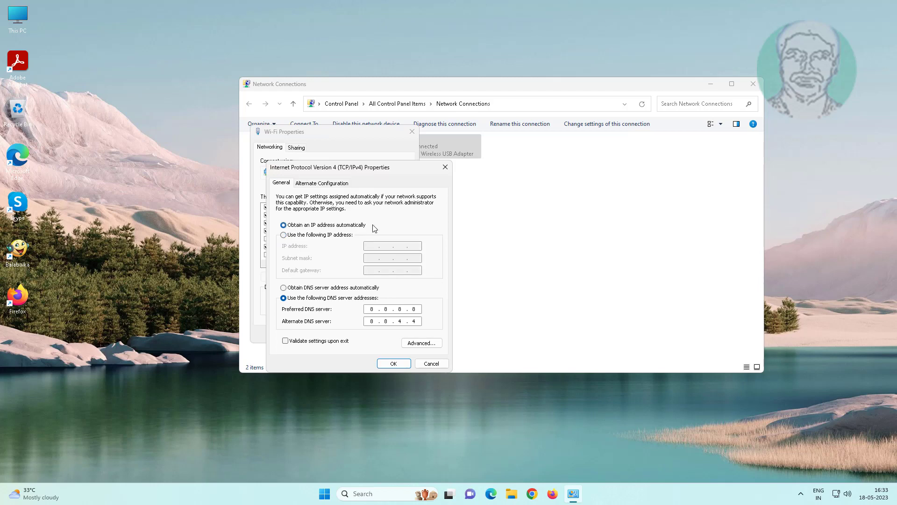
left_click(284, 289)
left_click(394, 363)
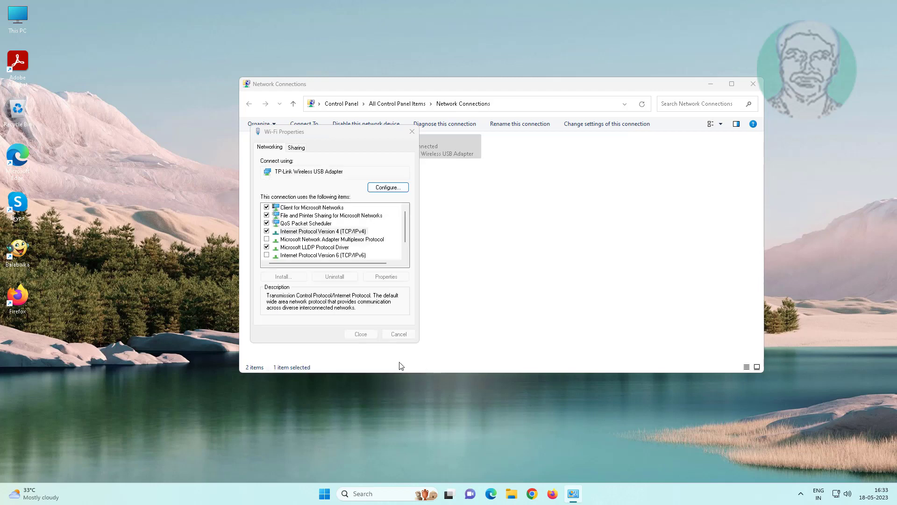
left_click(367, 336)
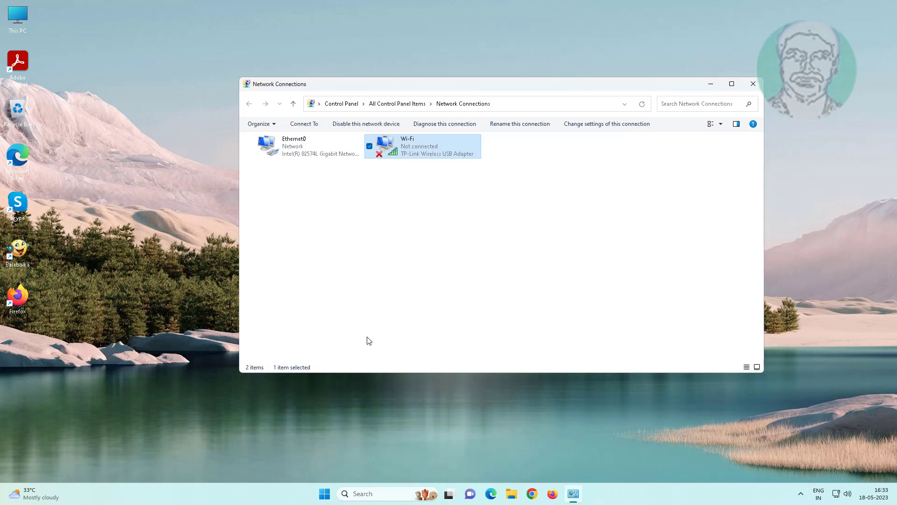
left_click(752, 90)
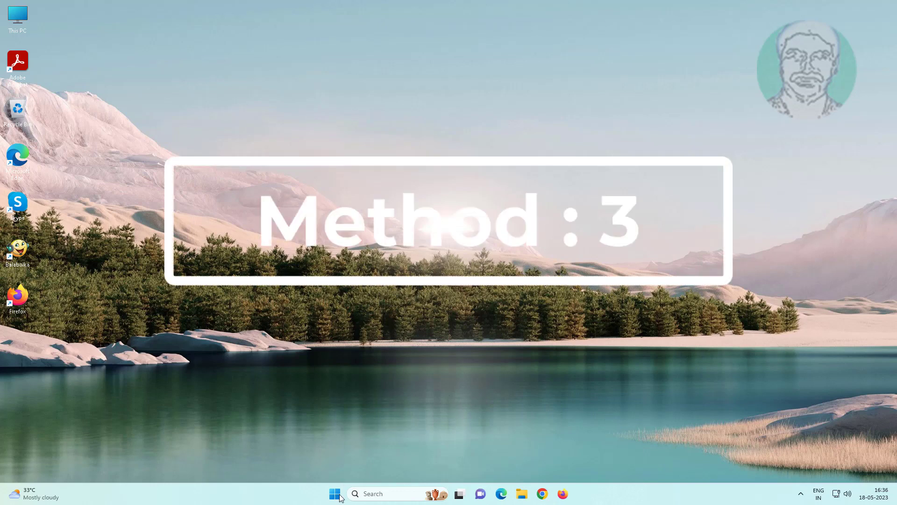
- Open the list of known Wi-Fi networks in the Network & internet settings
left_click(339, 498)
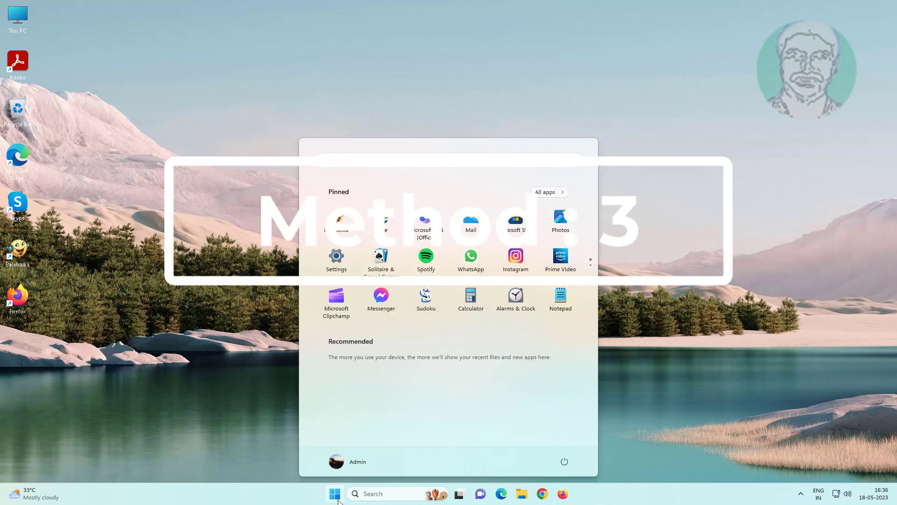
left_click(337, 255)
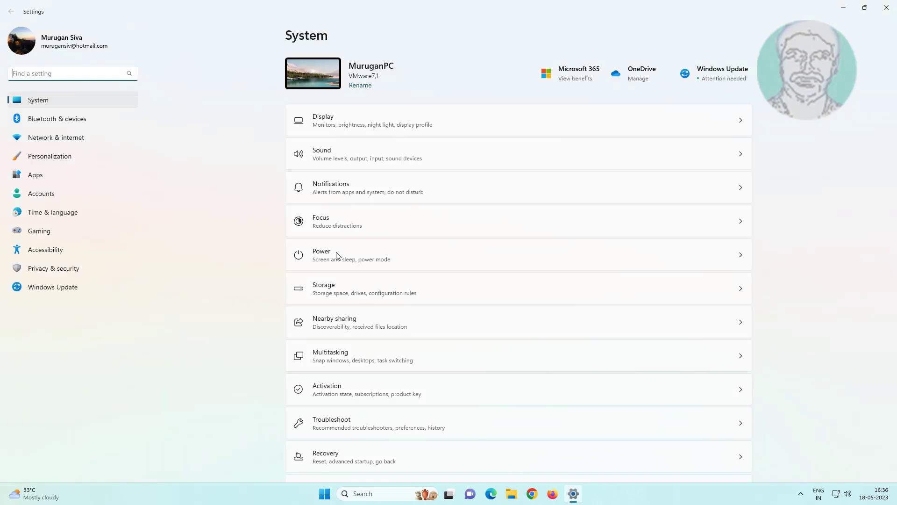
left_click(69, 133)
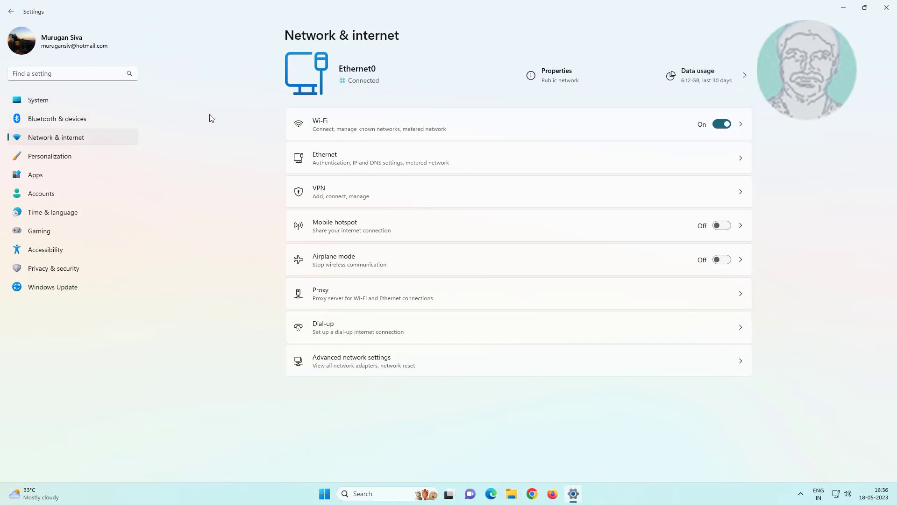
left_click(389, 126)
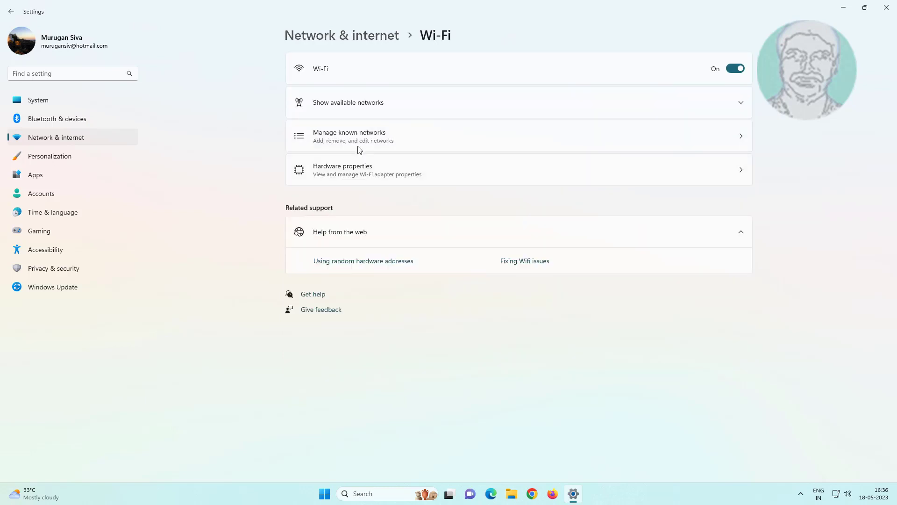
left_click(377, 150)
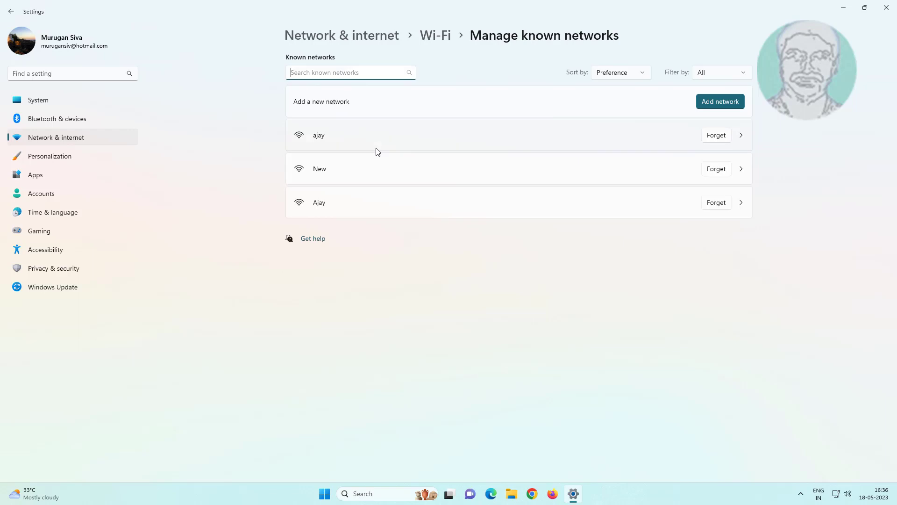
- Forget all saved Wi-Fi networks in the known networks list
left_click(719, 135)
left_click(722, 138)
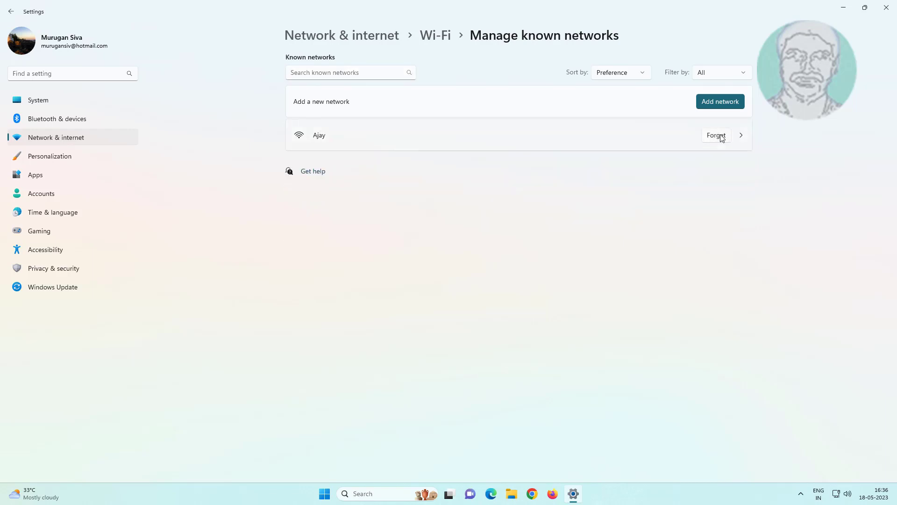
left_click(722, 138)
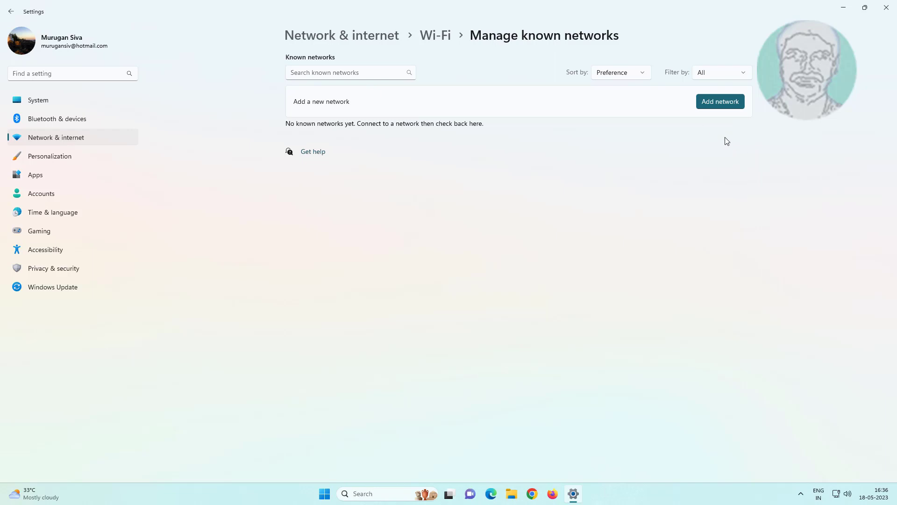
- Reconnect to the secured network among the available Wi-Fi networks by entering its network security key, and close Settings
left_click(440, 42)
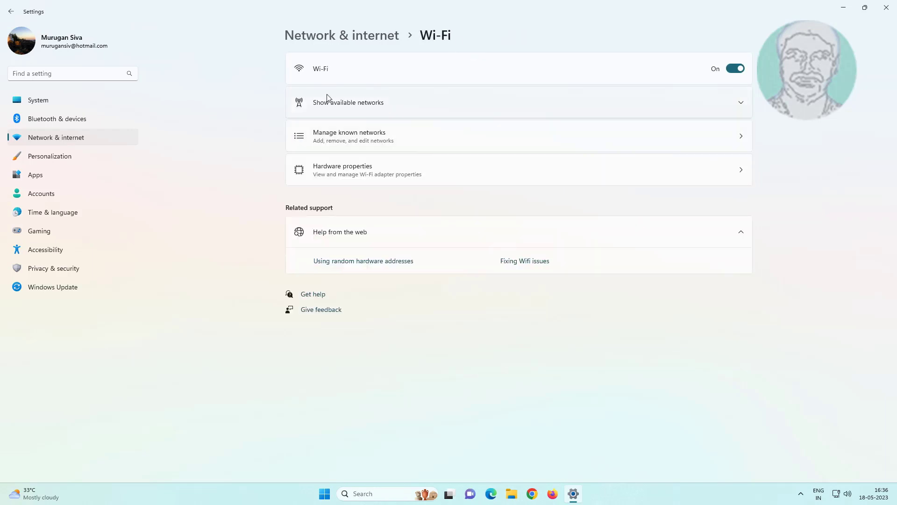
left_click(372, 101)
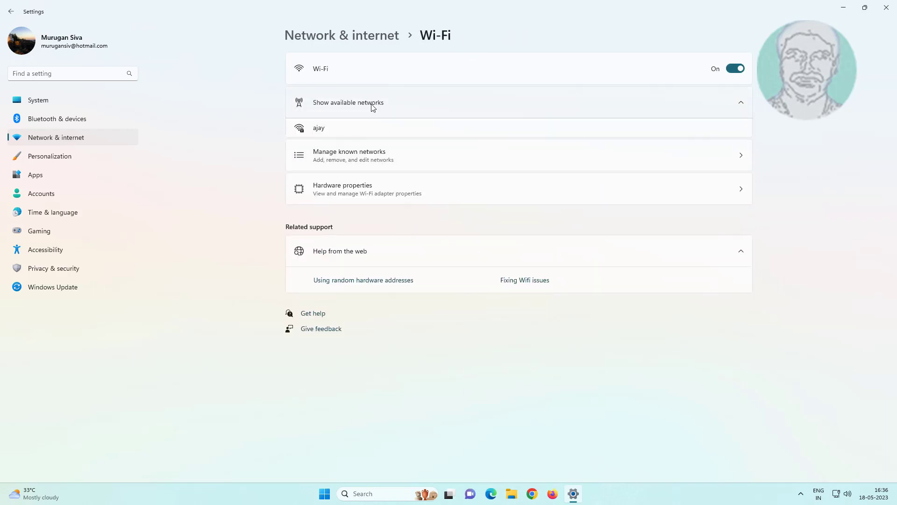
left_click(367, 105)
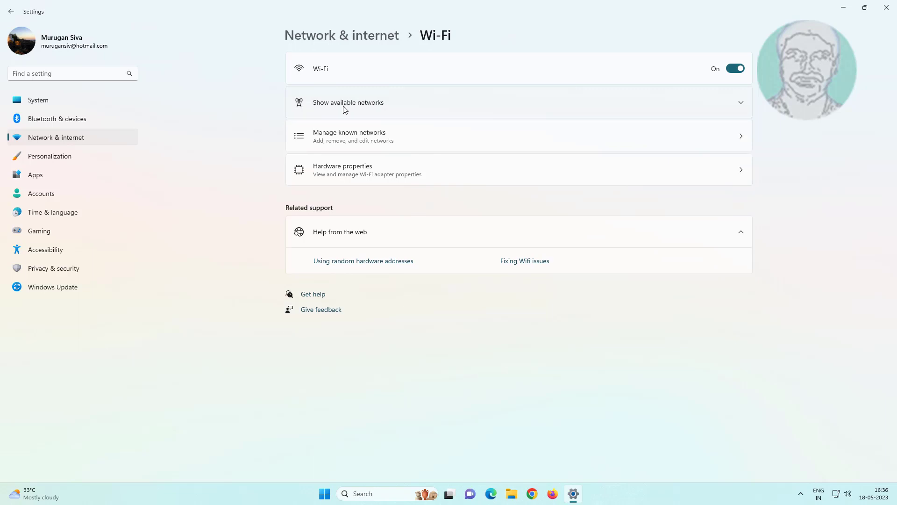
left_click(360, 106)
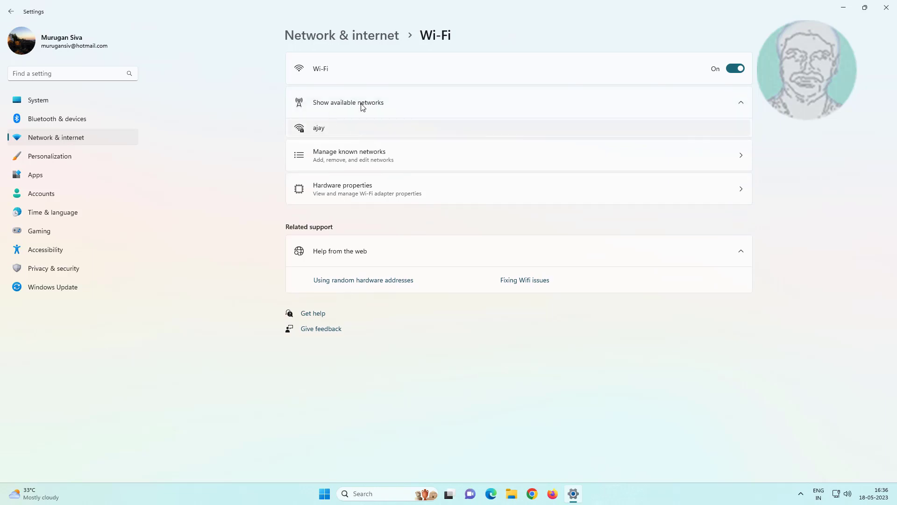
left_click(326, 130)
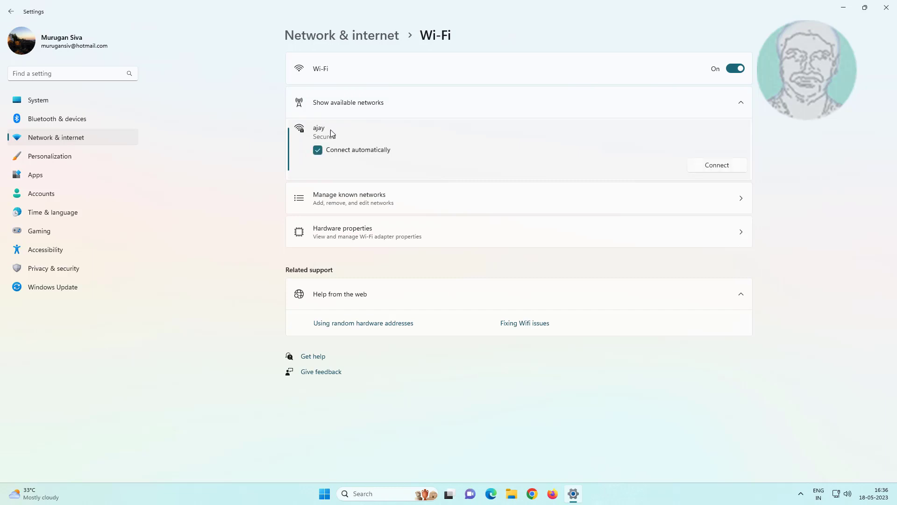
left_click(724, 168)
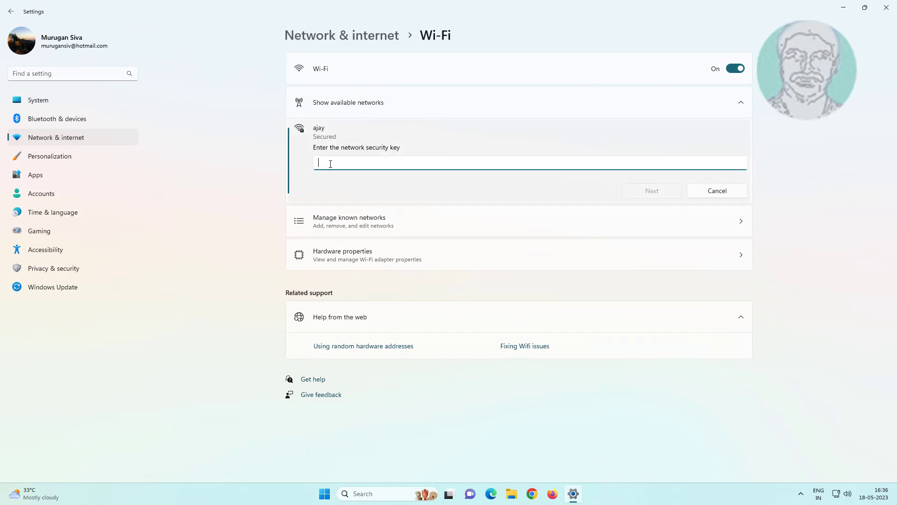
type("••")
left_click(671, 194)
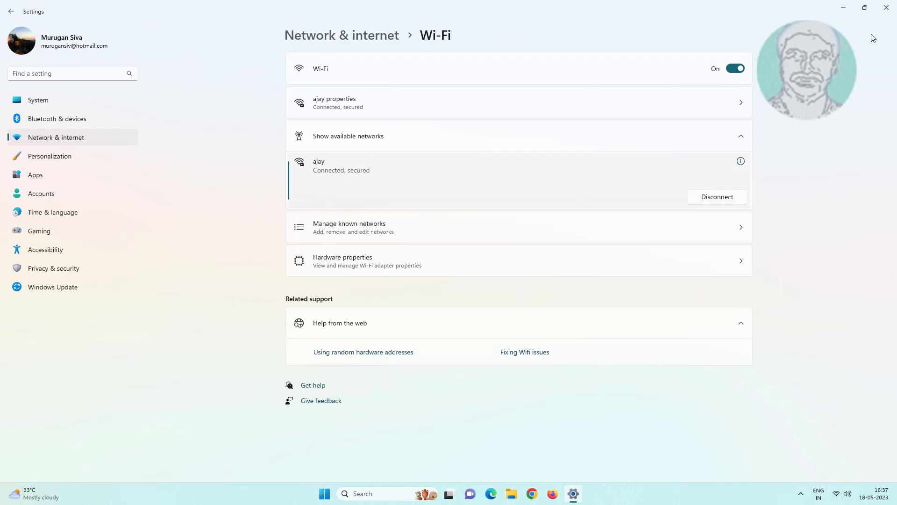
left_click(887, 10)
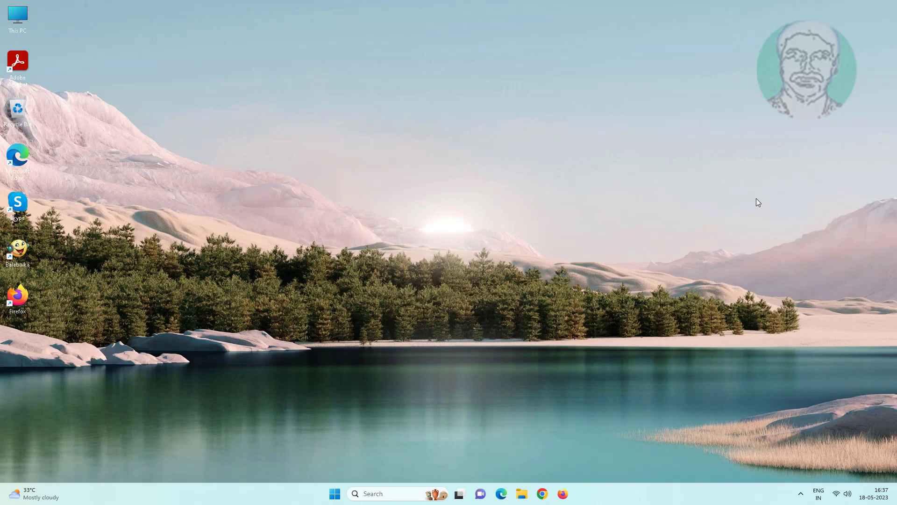
- Run a Network reset from the advanced Network & internet settings and confirm resetting all network settings
left_click(335, 495)
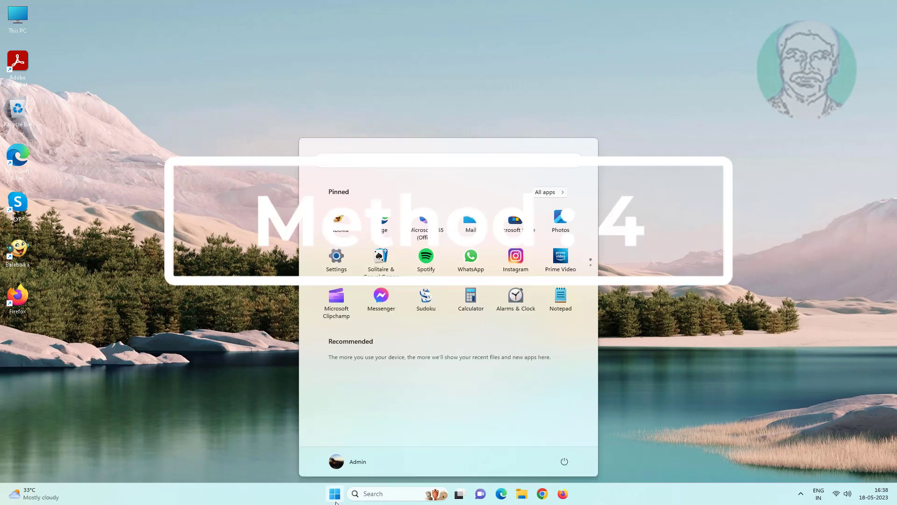
left_click(331, 264)
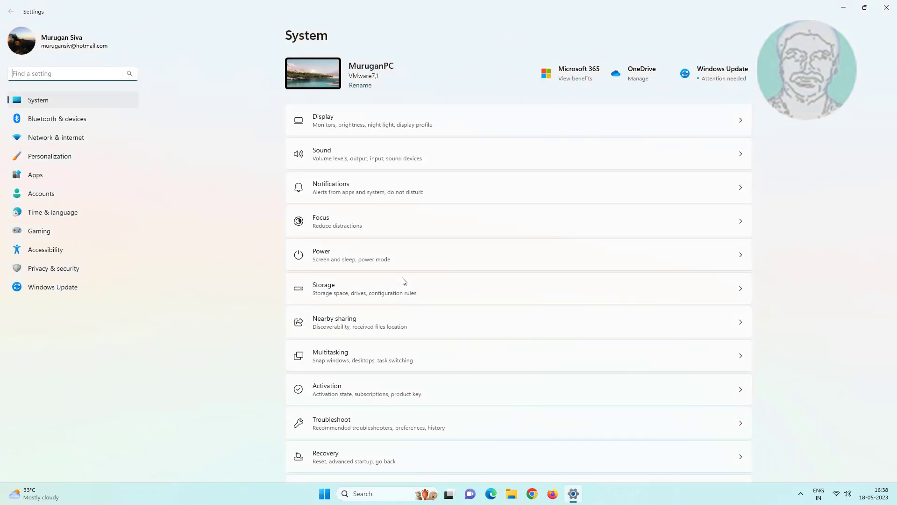
left_click(62, 141)
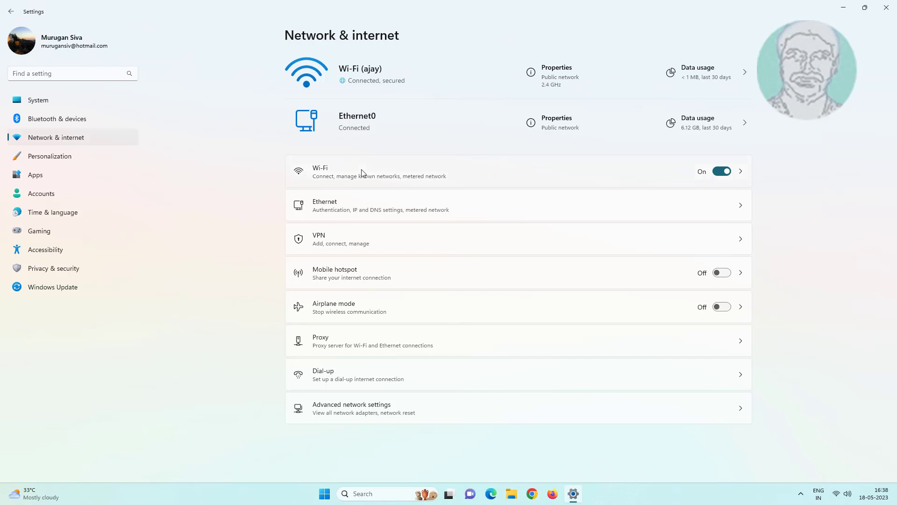
left_click(418, 421)
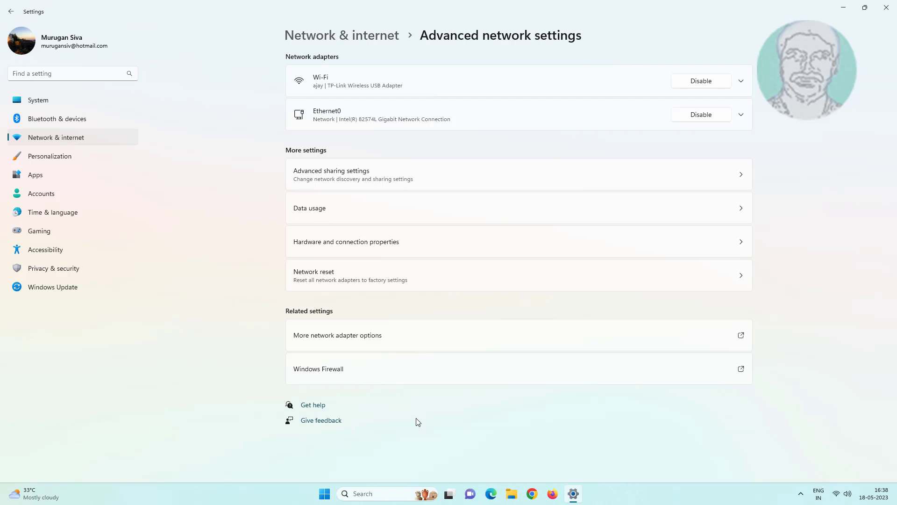
left_click(377, 283)
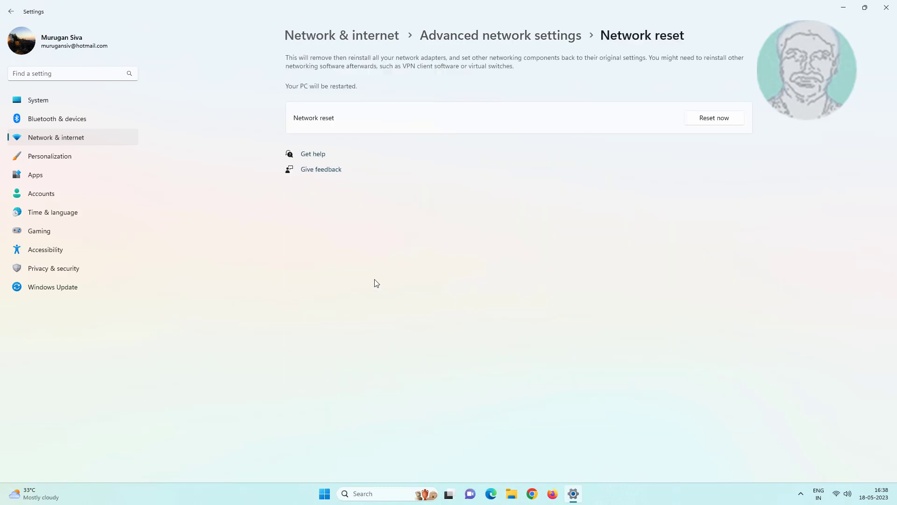
left_click(701, 121)
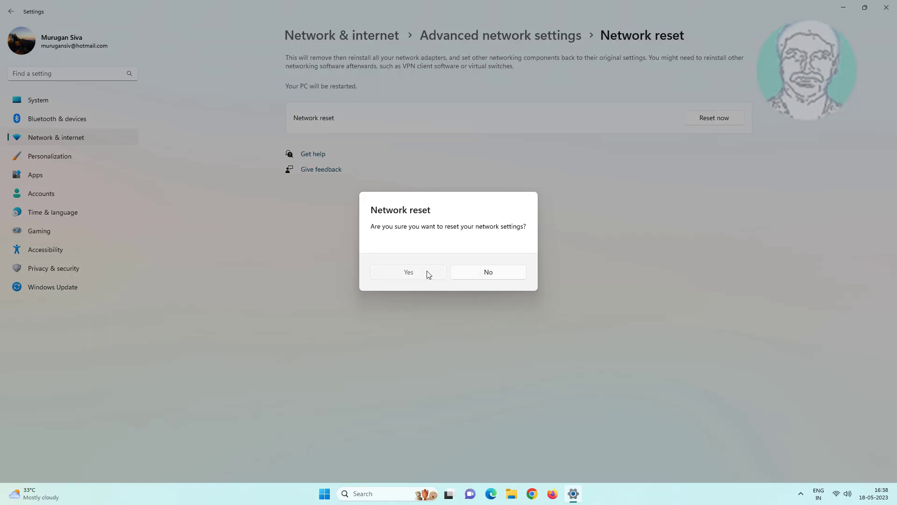
left_click(428, 273)
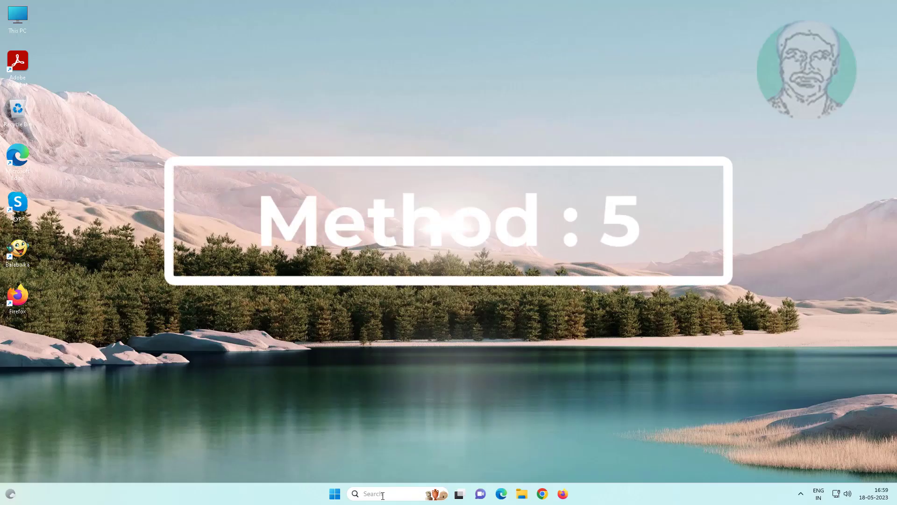
- Search for cmd, open Command Prompt as administrator, and place its window nearer the middle of the desktop
left_click(382, 494)
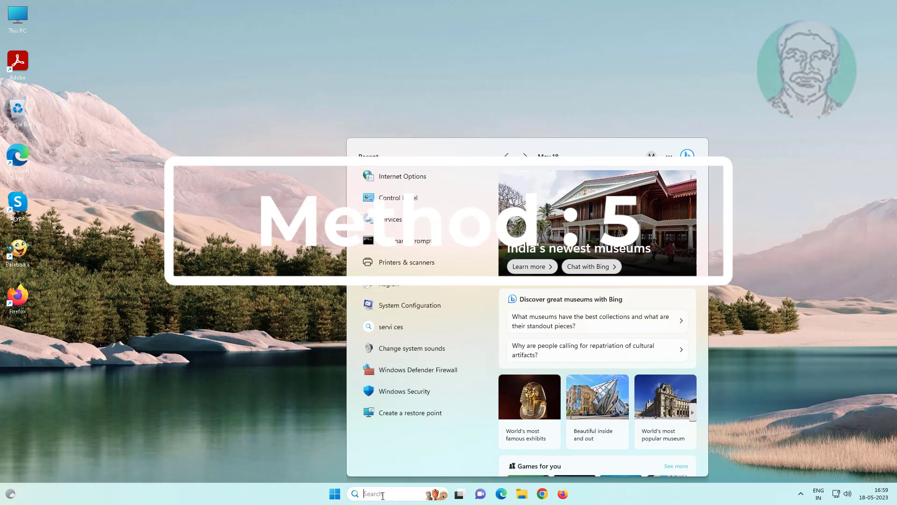
type("cmd")
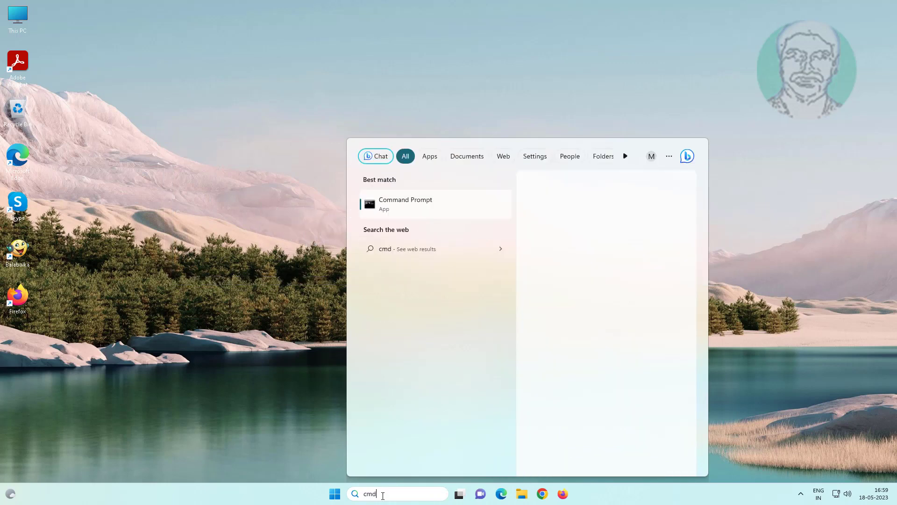
right_click(453, 217)
left_click(452, 214)
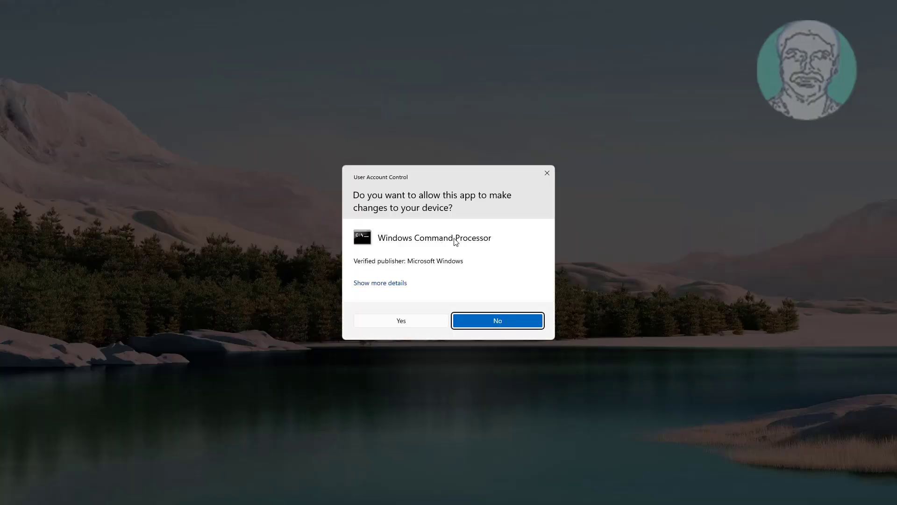
left_click(404, 323)
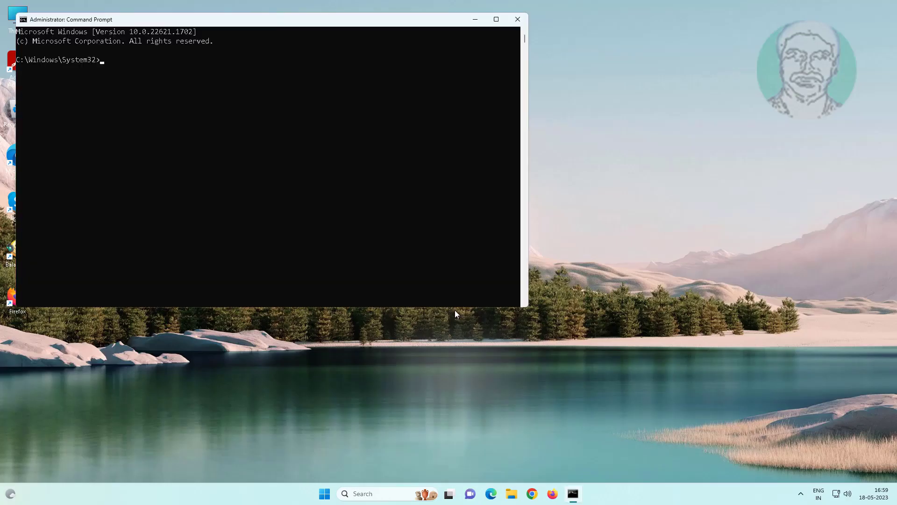
left_click_drag(269, 22, 437, 52)
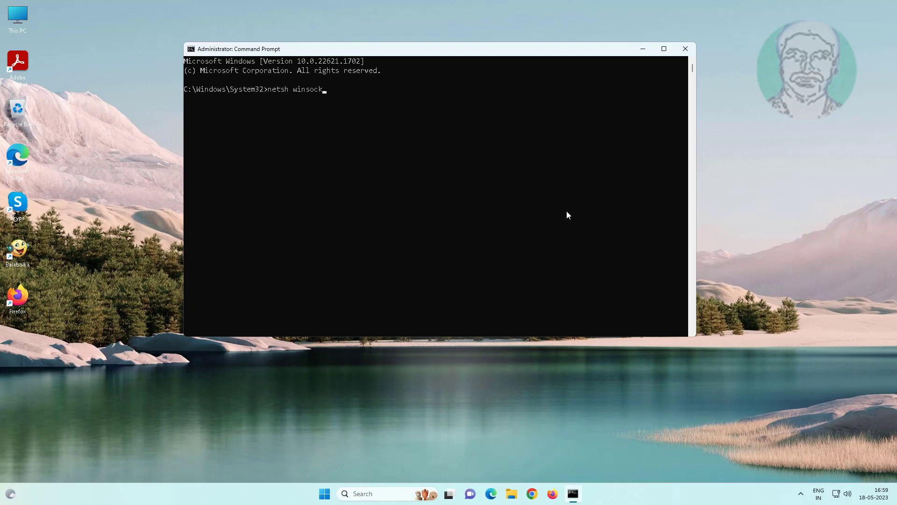
- Run netsh winsock reset, netsh int ip reset and ipconfig /flushdns, and close the Command Prompt
key("Return")
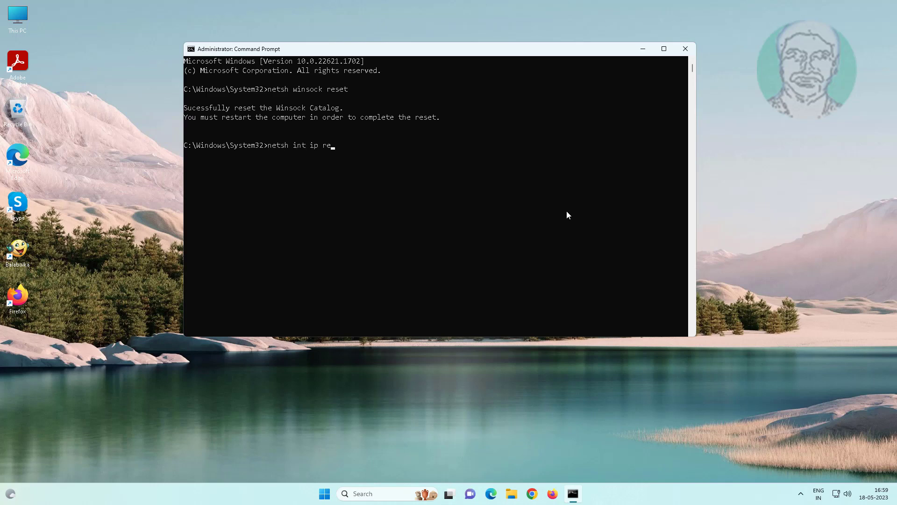
key("Return")
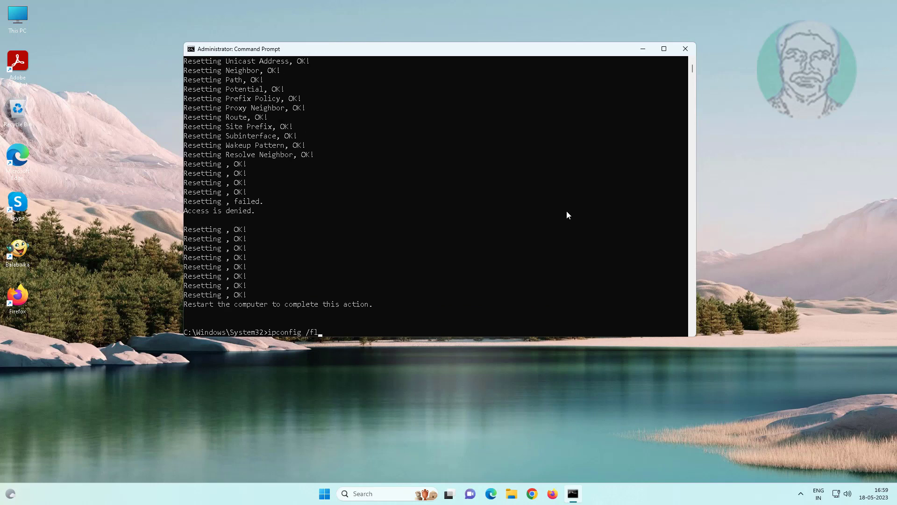
key("Return")
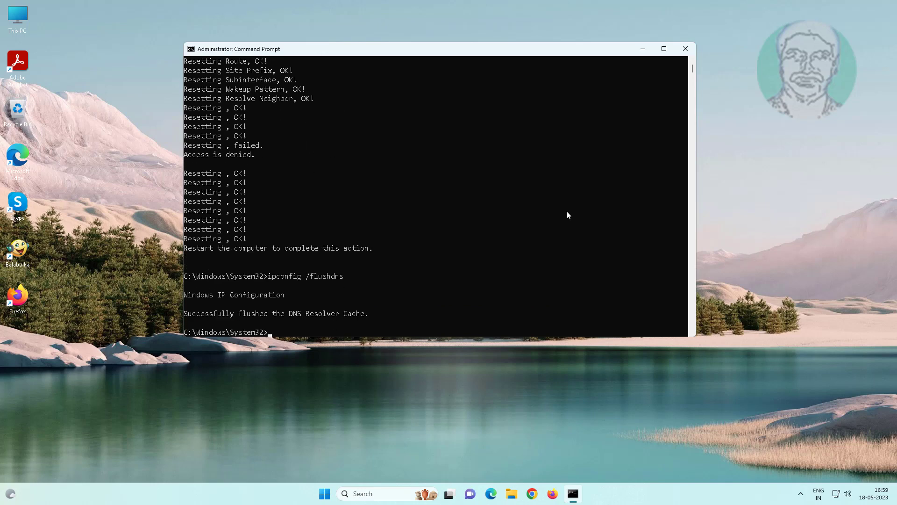
key("Return")
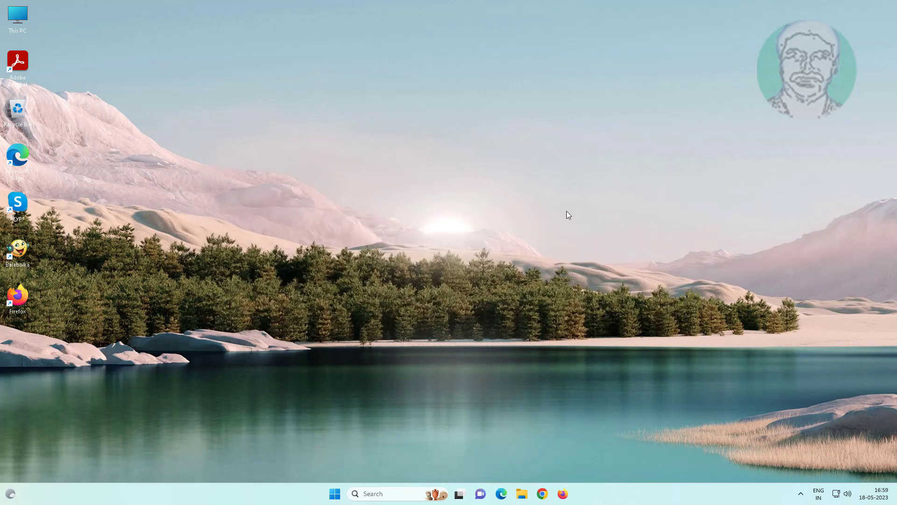
- Restart the computer to complete the Winsock and IP resets
left_click(344, 493)
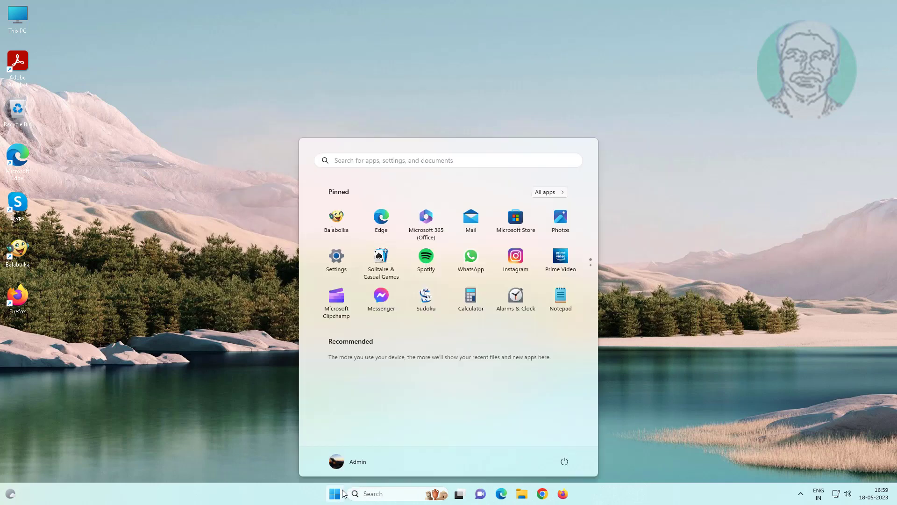
left_click(563, 463)
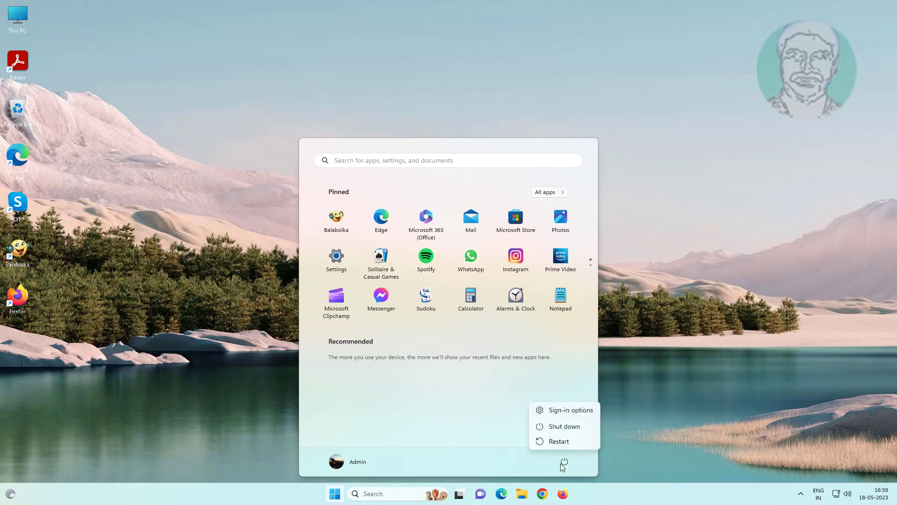
left_click(563, 440)
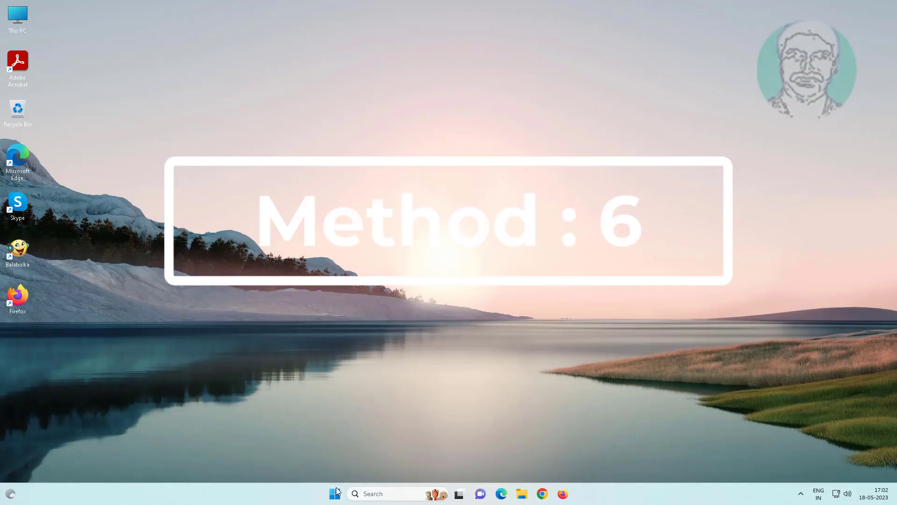
- Open Device Manager and expand the Network adapters category
right_click(336, 492)
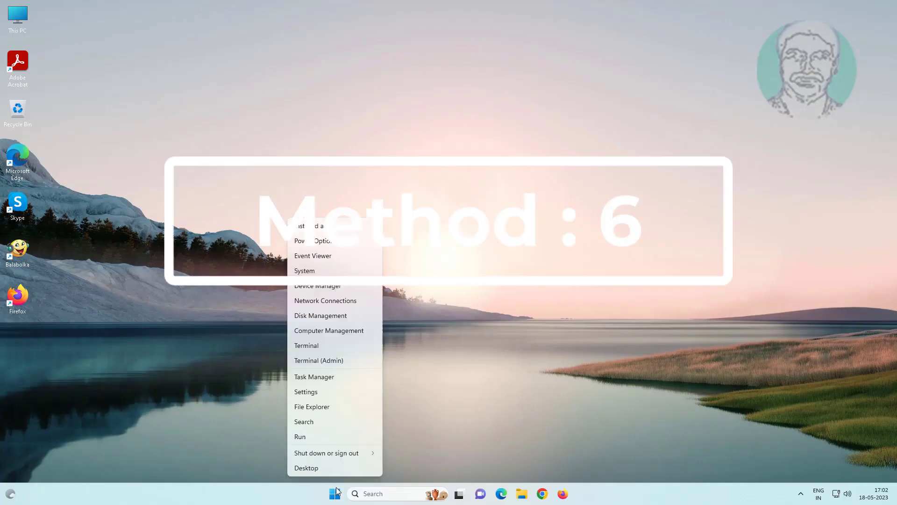
left_click(342, 285)
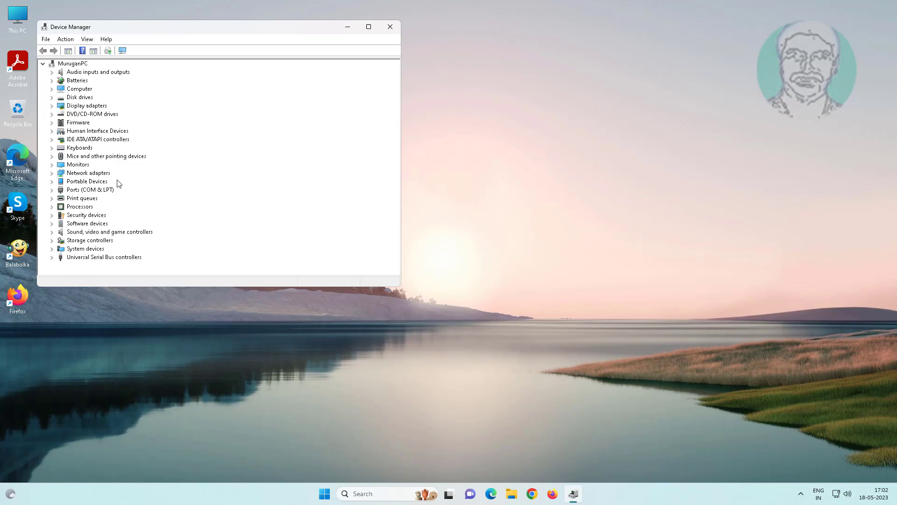
left_click(93, 173)
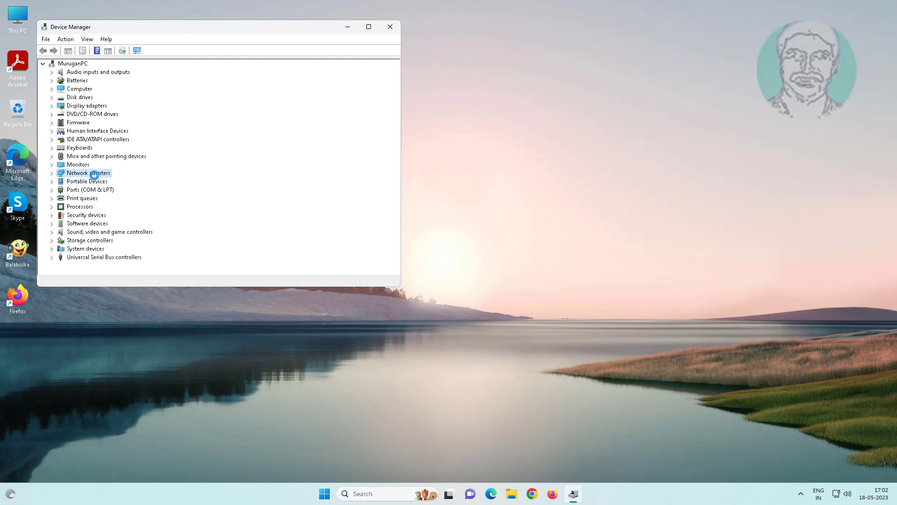
left_click(52, 173)
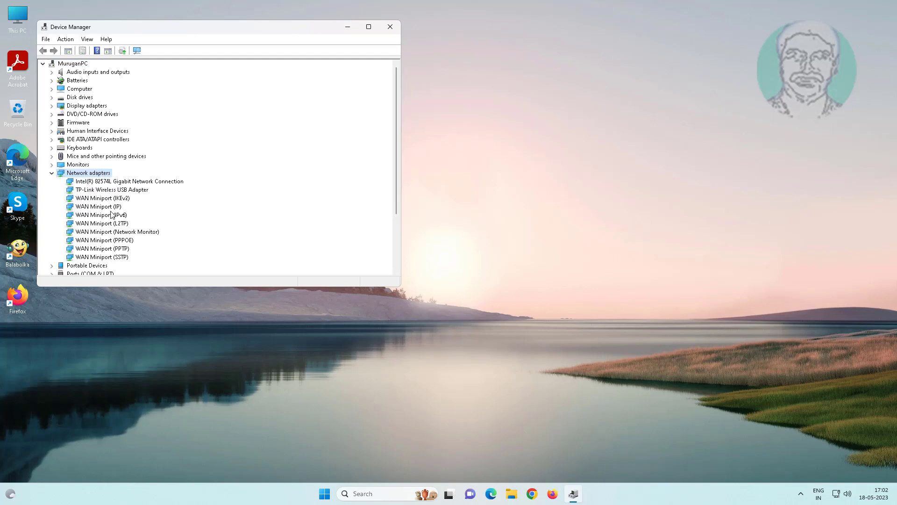
- Search automatically for an updated driver for the TP-Link Wireless USB Adapter and close the update wizard
left_click(135, 191)
right_click(146, 197)
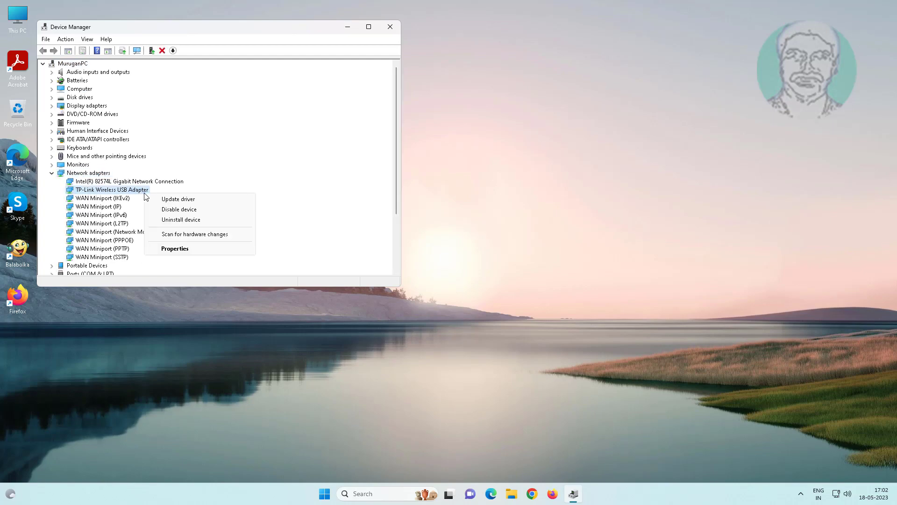
left_click(189, 201)
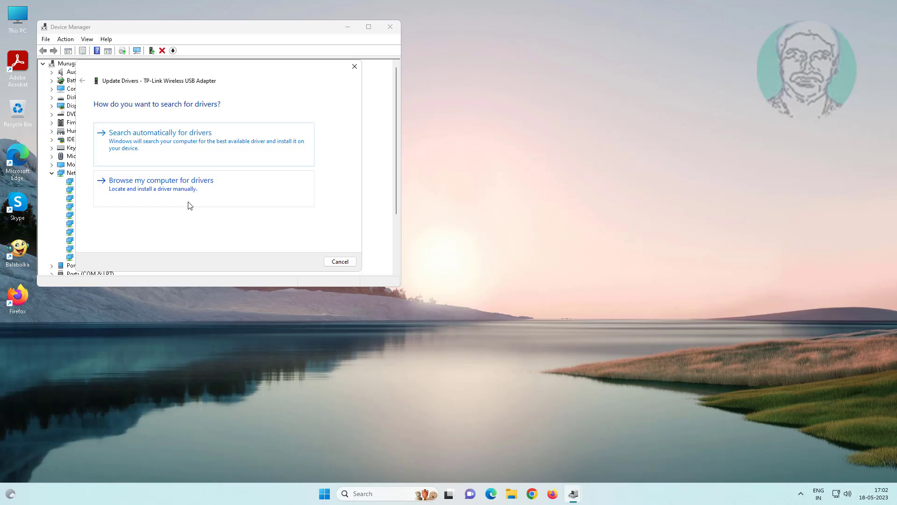
left_click(170, 137)
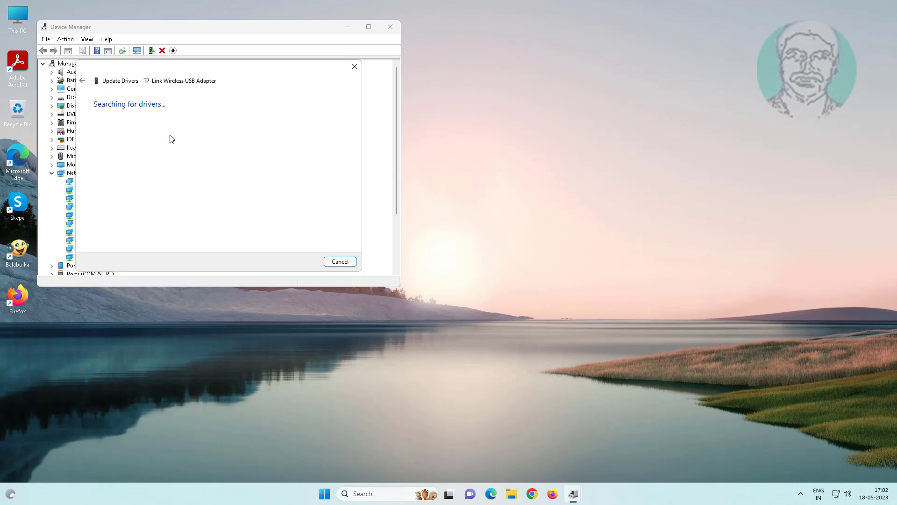
left_click(341, 262)
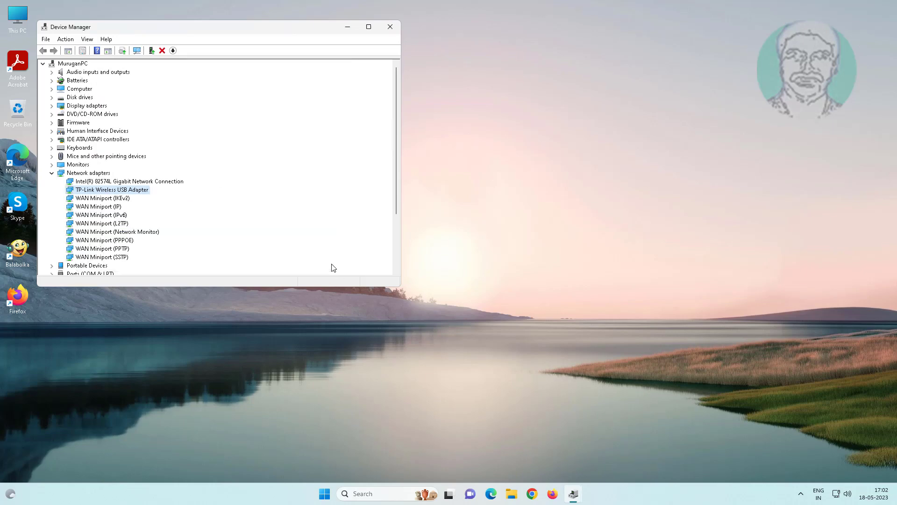
- Close and reopen Device Manager, and expand the Network adapters category
left_click(390, 26)
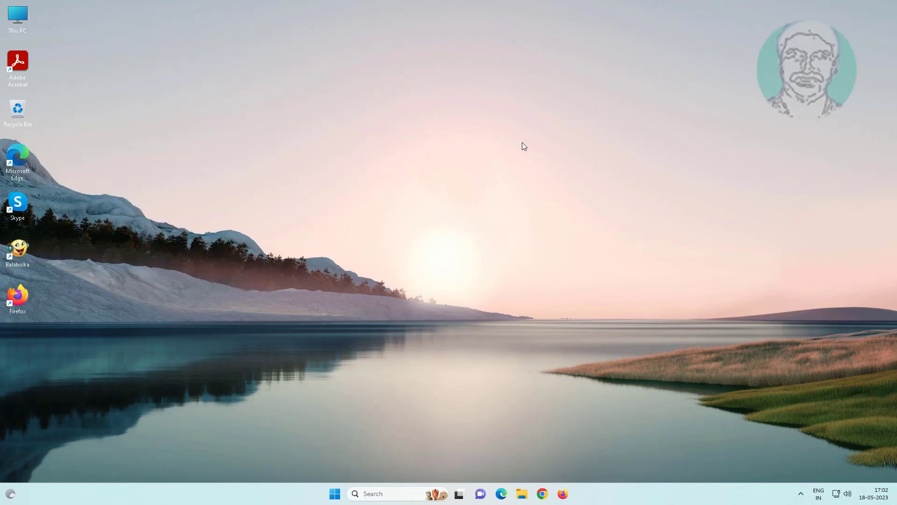
right_click(335, 493)
left_click(321, 286)
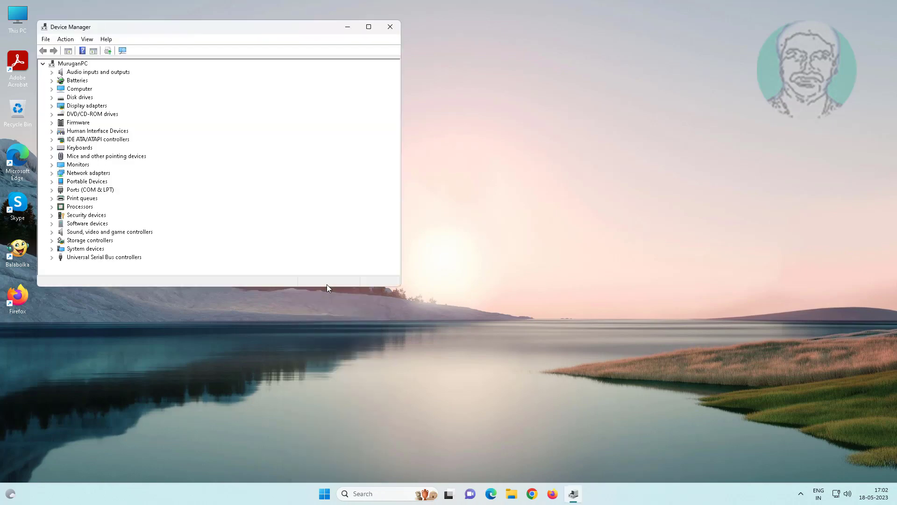
left_click(95, 173)
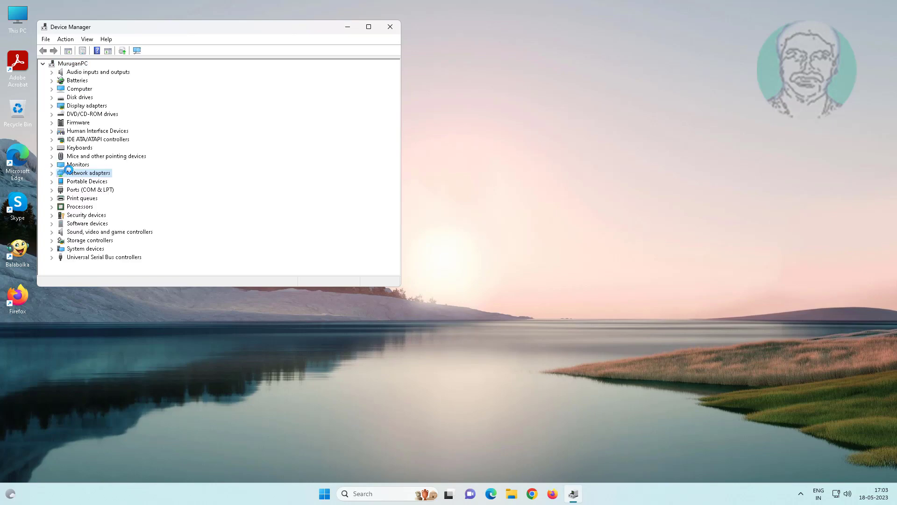
left_click(52, 173)
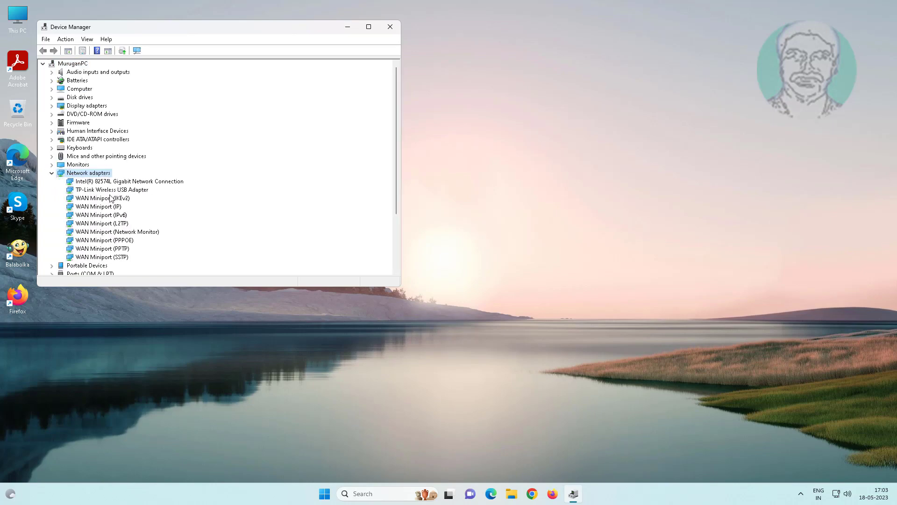
- Uninstall the TP-Link Wireless USB Adapter device and close Device Manager
left_click(113, 190)
right_click(135, 190)
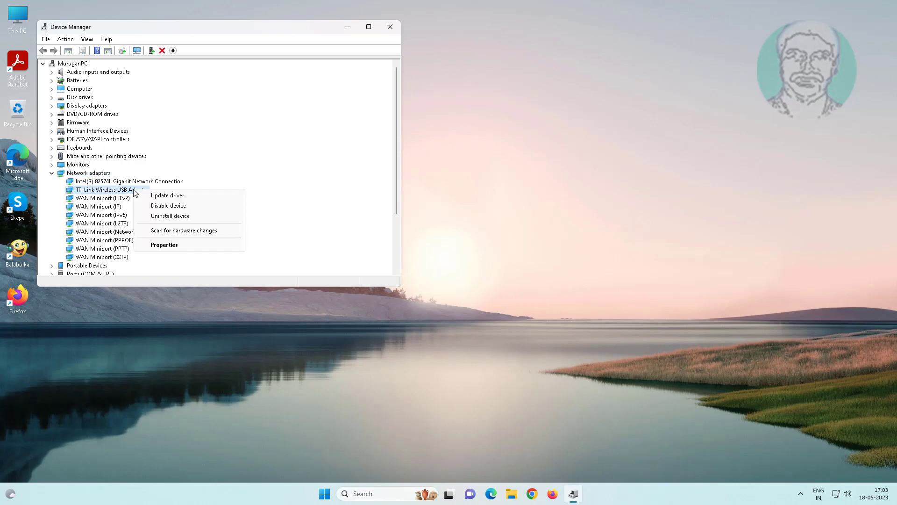
left_click(197, 216)
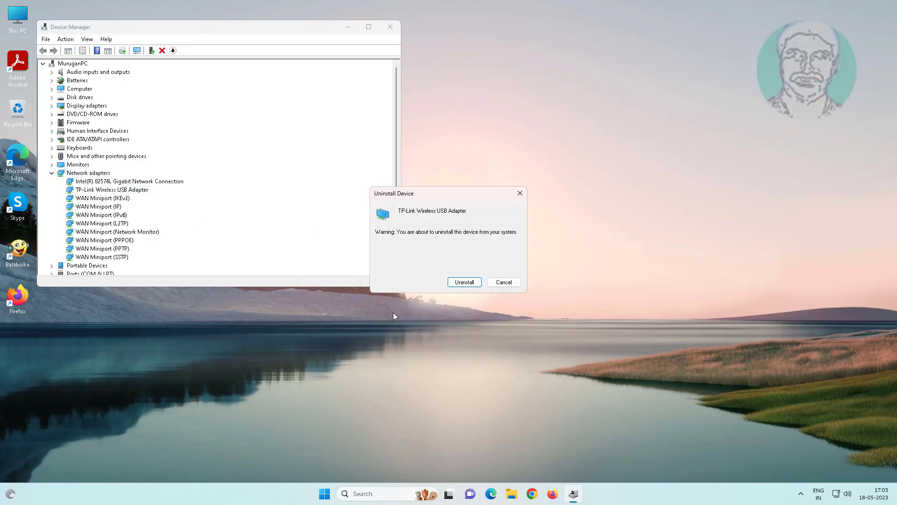
left_click(465, 283)
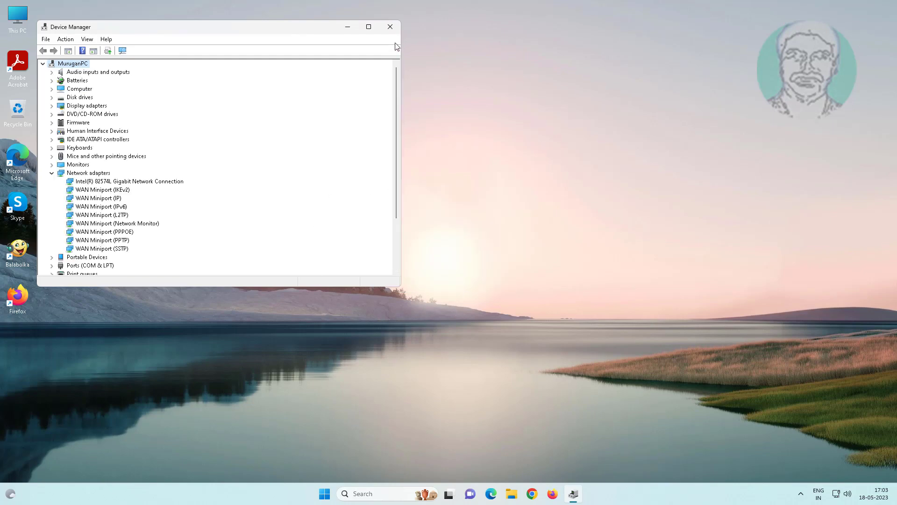
left_click(390, 27)
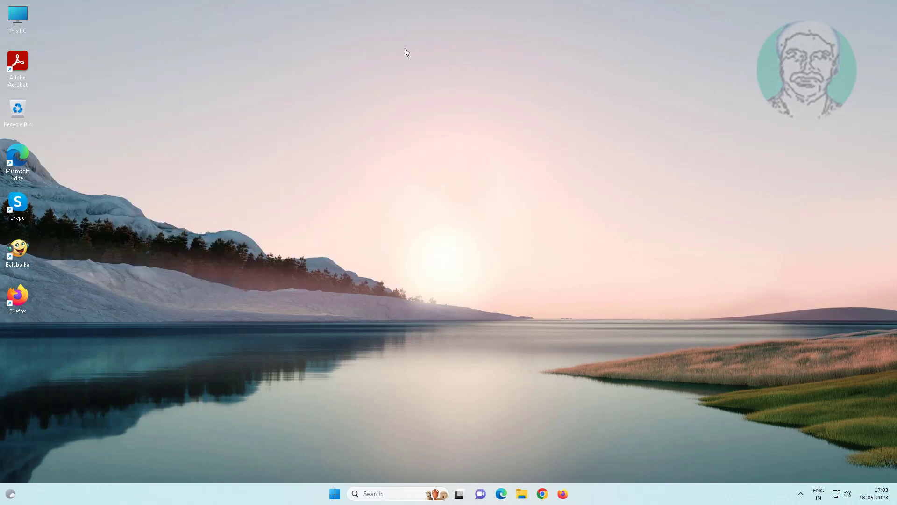
- Restart the computer to complete the removal of the wireless adapter
left_click(335, 492)
left_click(566, 462)
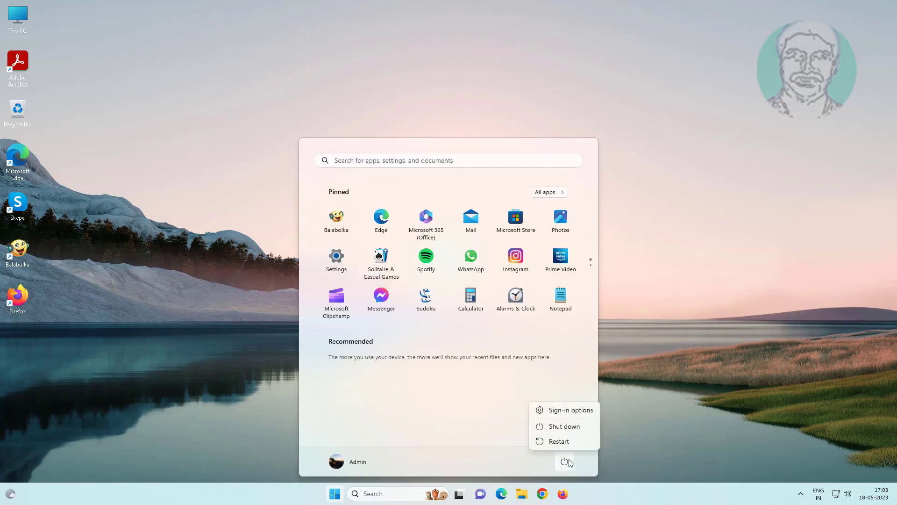